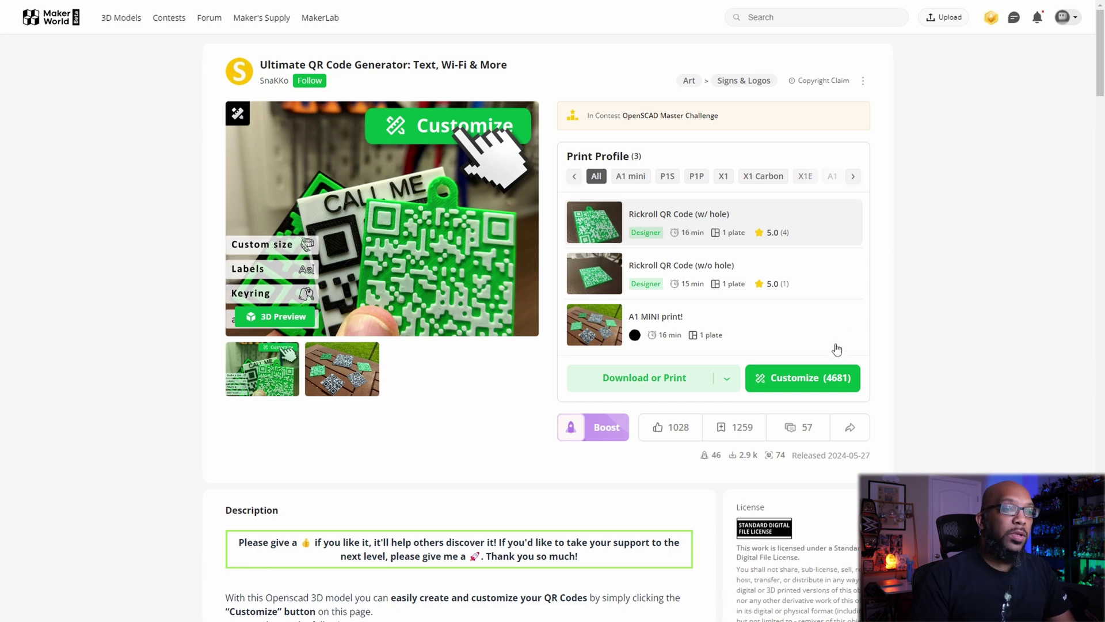
Open the qrcode.scad QR generator file in MakerWorld's customizer.
{"action": "left_click", "coordinate": [808, 386]}
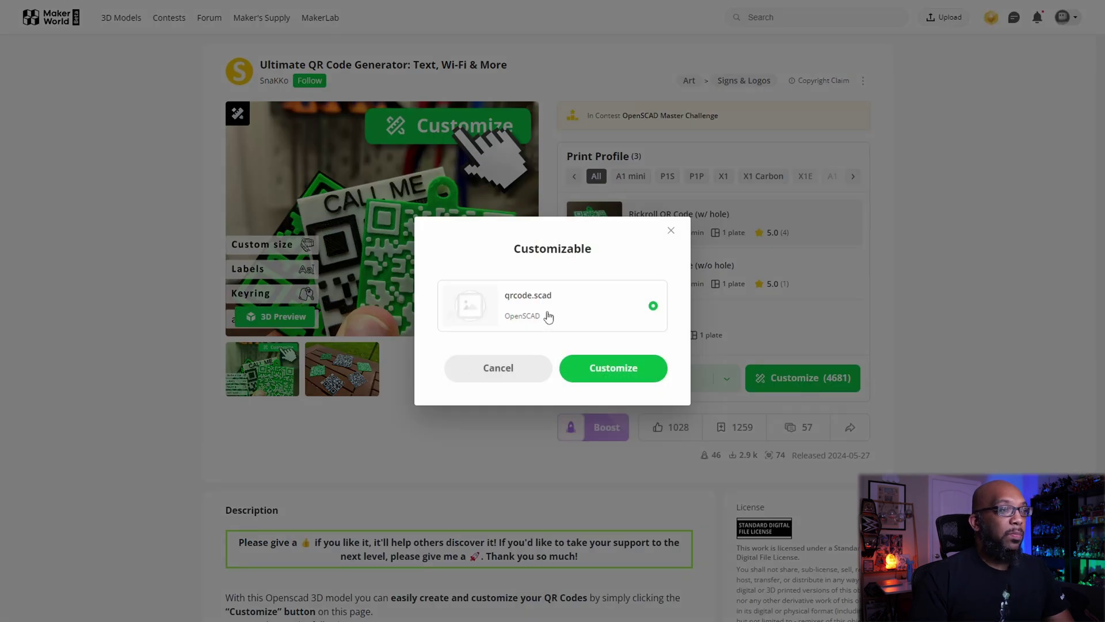
{"action": "left_click", "coordinate": [599, 374]}
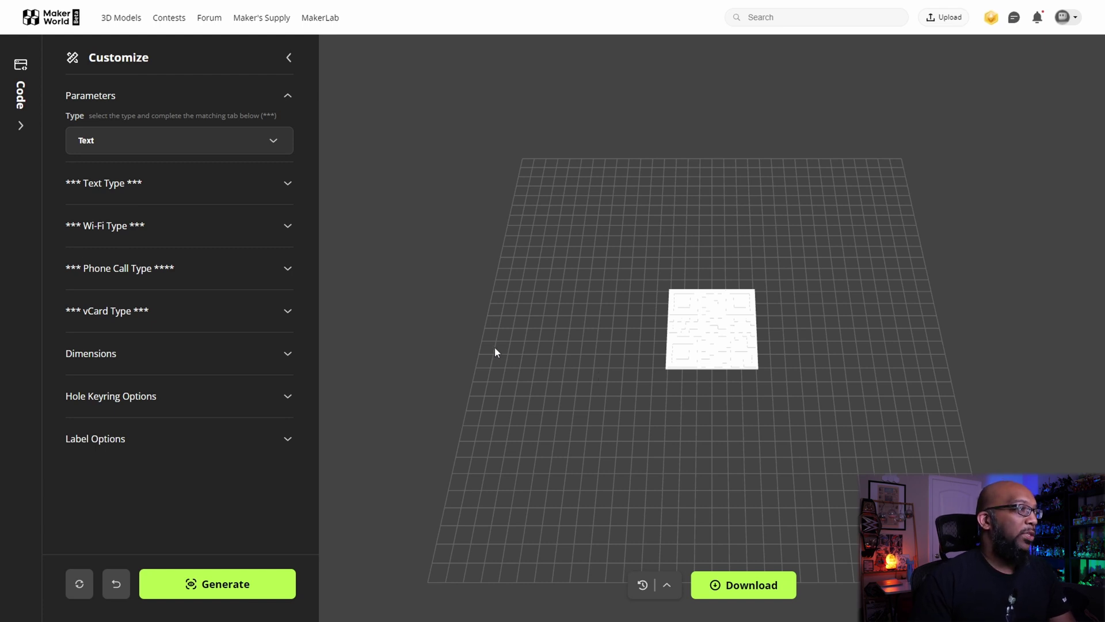
Keep the QR code type as Text and expand its text-to-encode settings.
{"action": "left_click", "coordinate": [196, 148]}
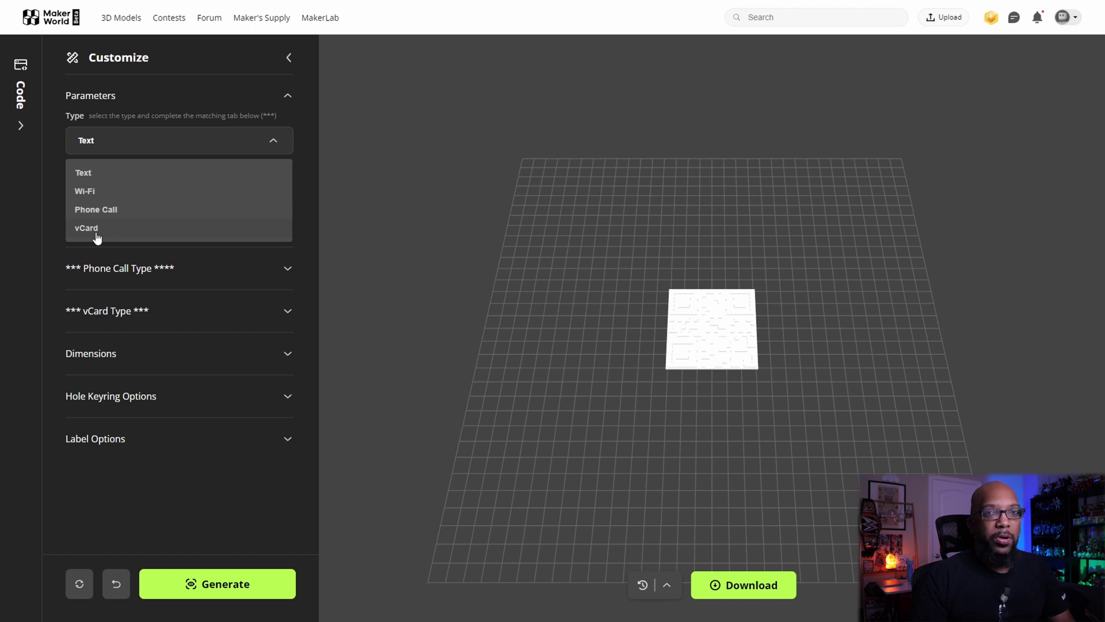
{"action": "left_click", "coordinate": [348, 169]}
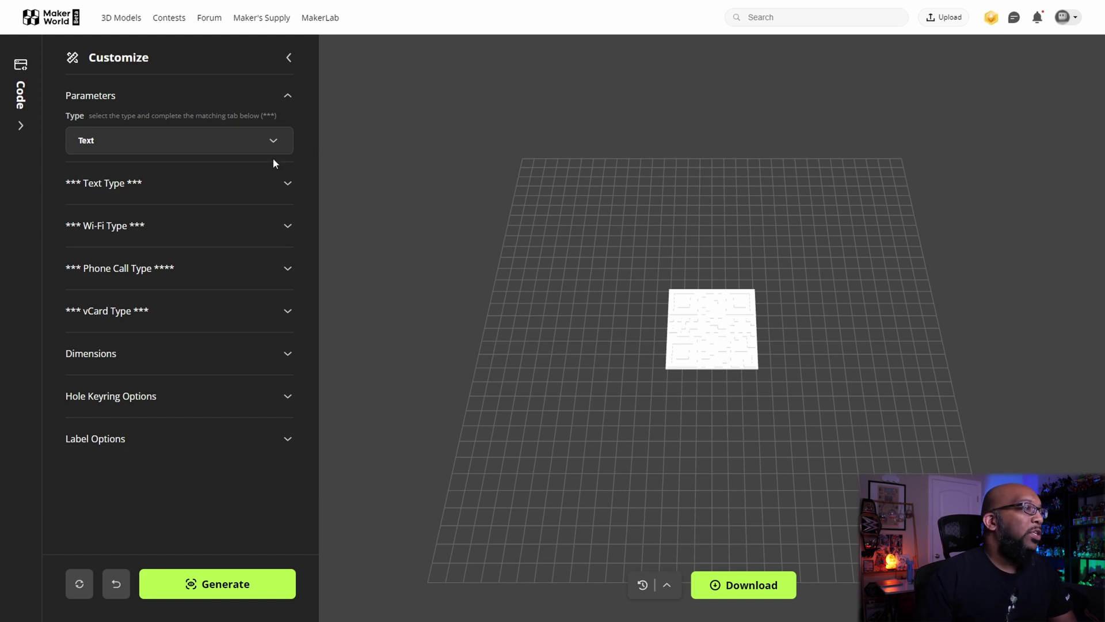
{"action": "left_click", "coordinate": [220, 193]}
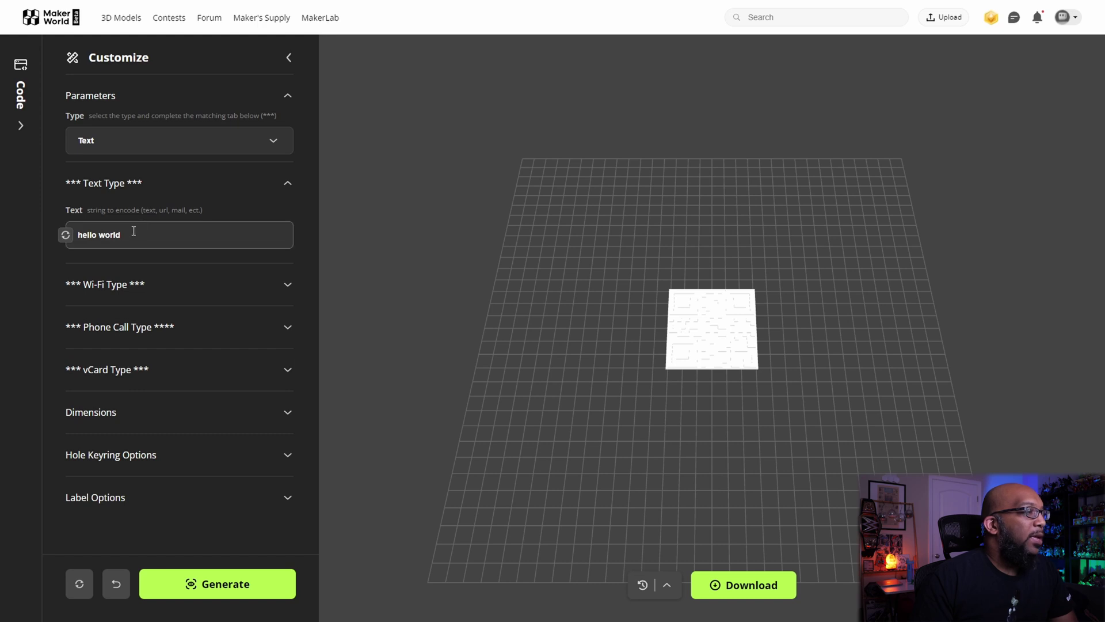
Replace the 'hello world' text with the pasted YouTube channel URL.
{"action": "left_click_drag", "start_coordinate": [136, 238], "coordinate": [84, 229]}
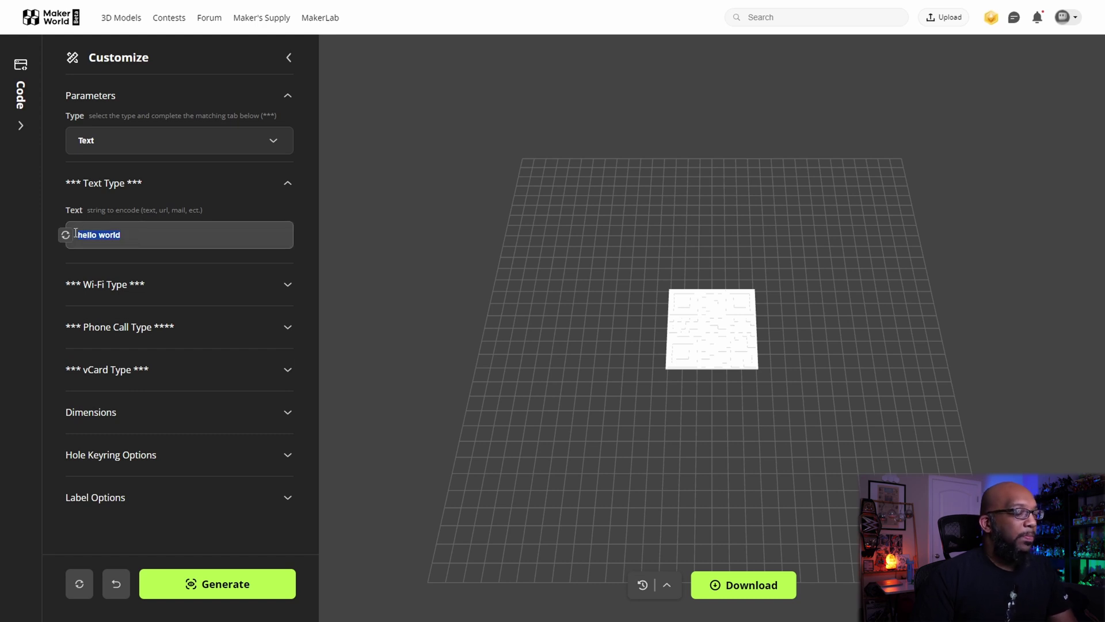
{"action": "key", "text": "BackSpace"}
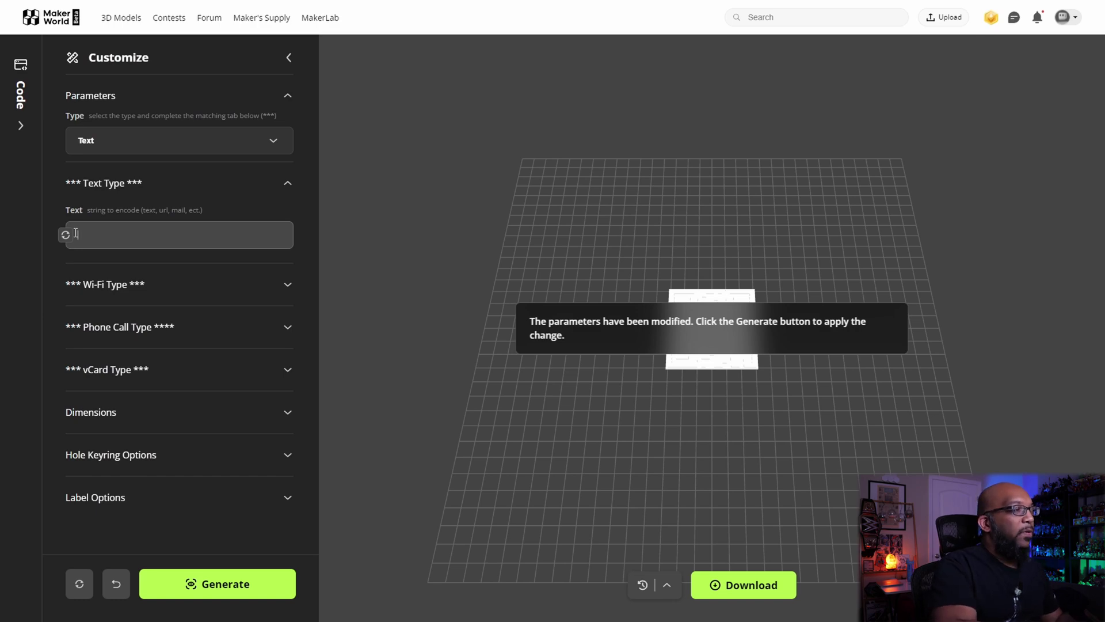
{"action": "type", "text": "https://www.youtube.com/channel/UCMJtyALH7hGK2n4nausvf9g"}
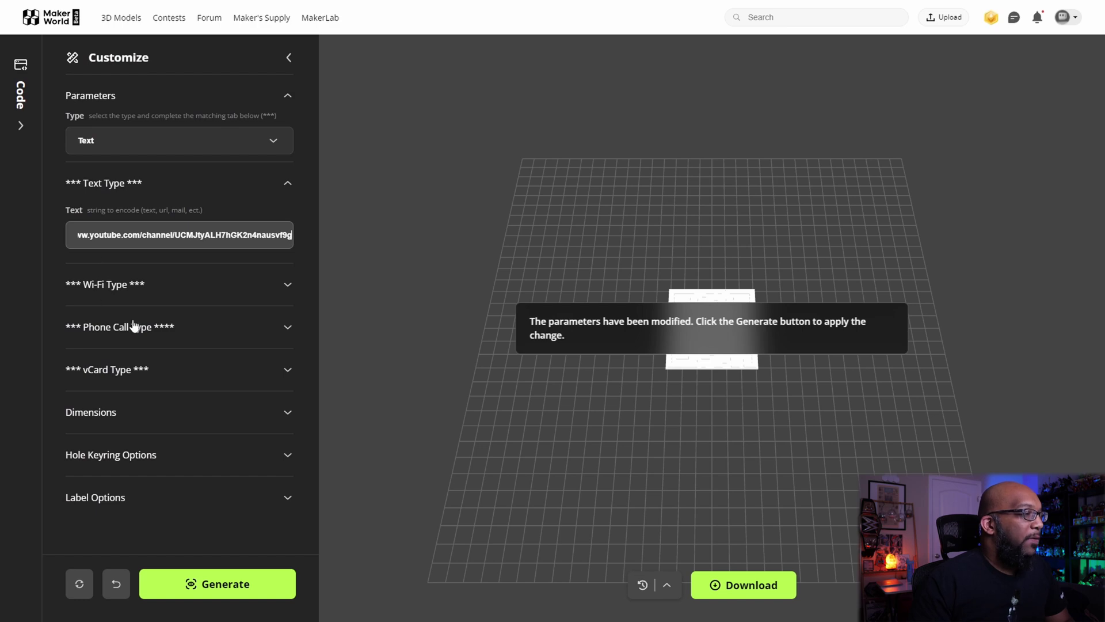
Expand the Dimensions, Hole Keyring and Label options, reviewing the 50.0 mm overall size.
{"action": "left_click", "coordinate": [236, 421]}
{"action": "scroll", "coordinate": [247, 410], "scroll_direction": "down", "scroll_amount": 2}
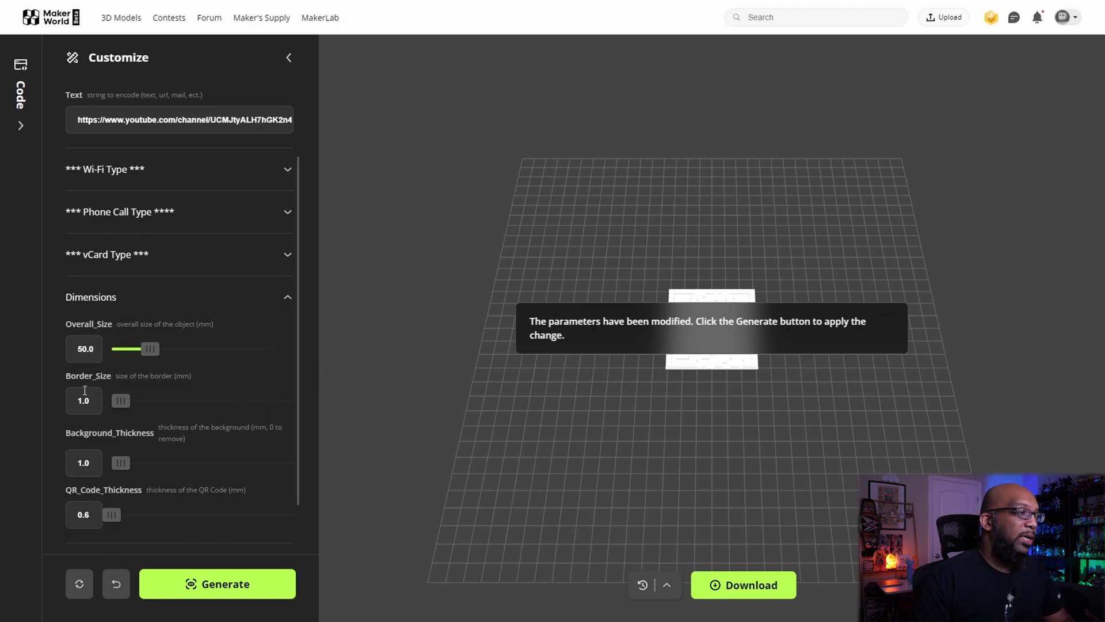
{"action": "scroll", "coordinate": [94, 502], "scroll_direction": "down", "scroll_amount": 2}
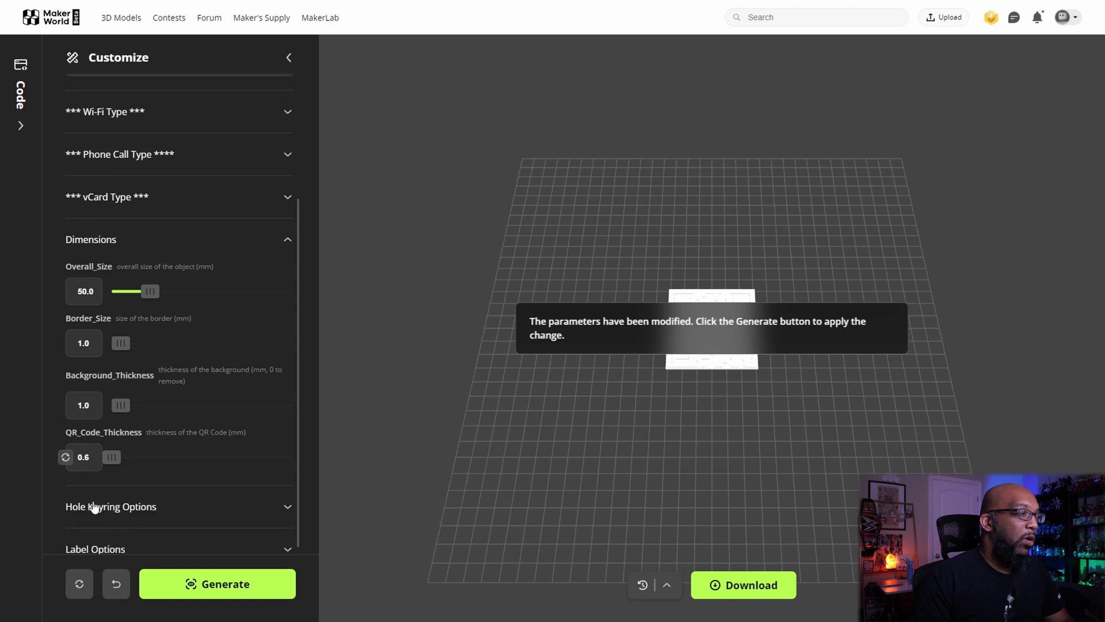
{"action": "left_click", "coordinate": [214, 498]}
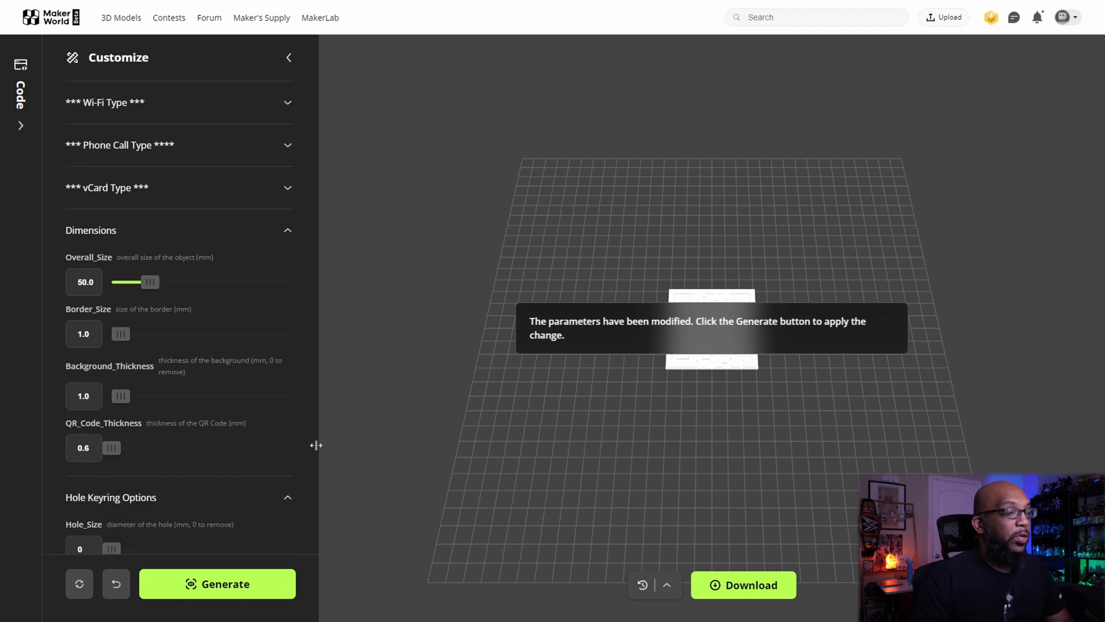
{"action": "scroll", "coordinate": [254, 464], "scroll_direction": "down", "scroll_amount": 2}
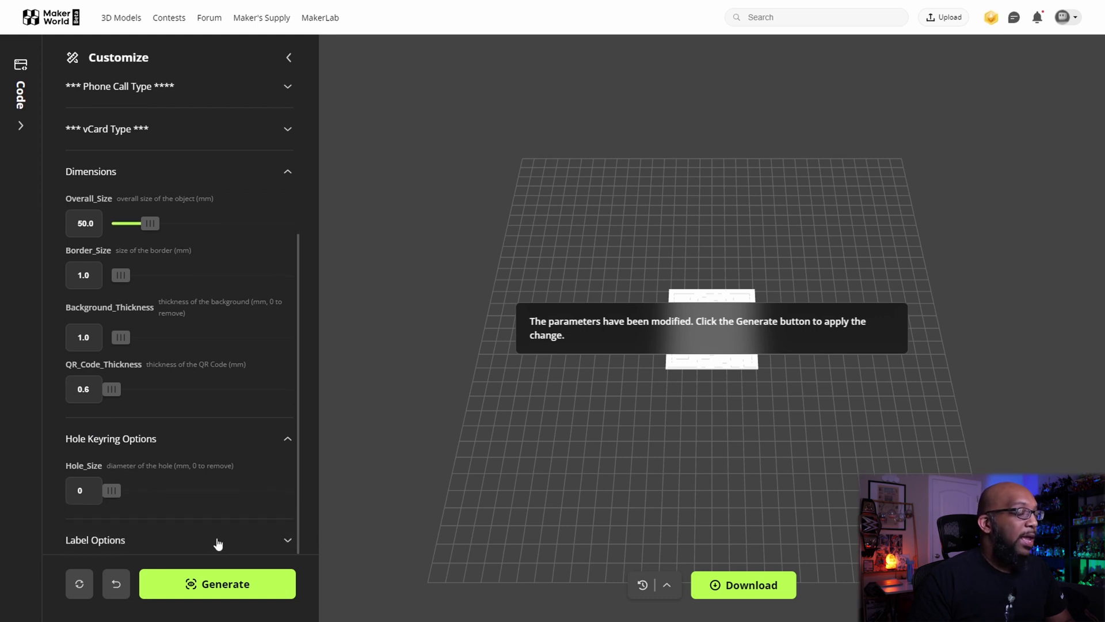
{"action": "left_click", "coordinate": [223, 527]}
{"action": "scroll", "coordinate": [288, 499], "scroll_direction": "down", "scroll_amount": 8}
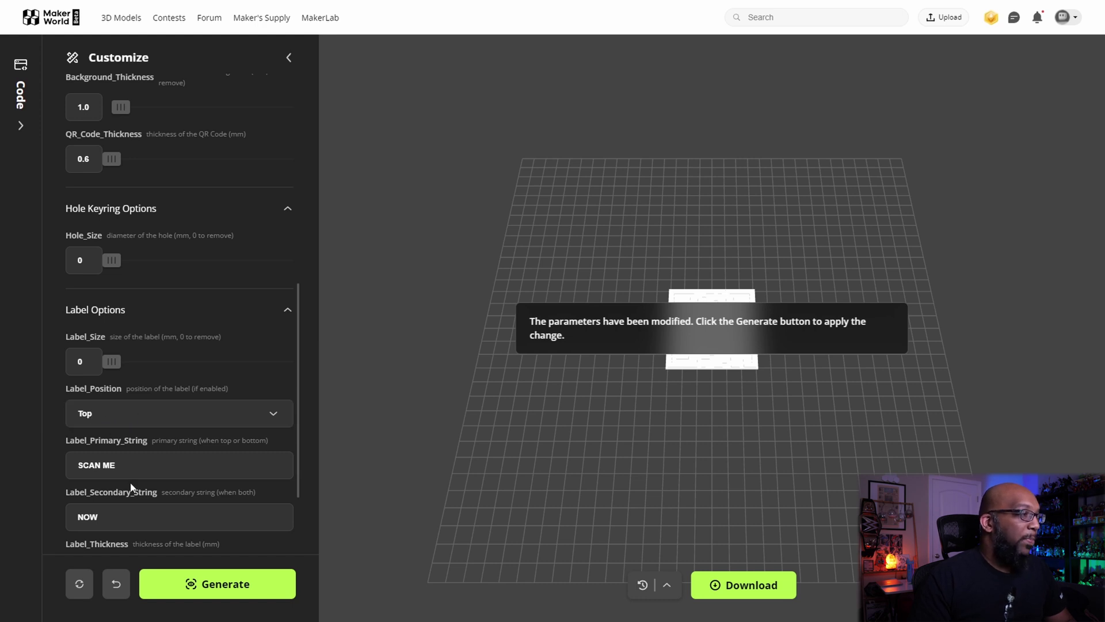
{"action": "scroll", "coordinate": [132, 481], "scroll_direction": "down", "scroll_amount": 2}
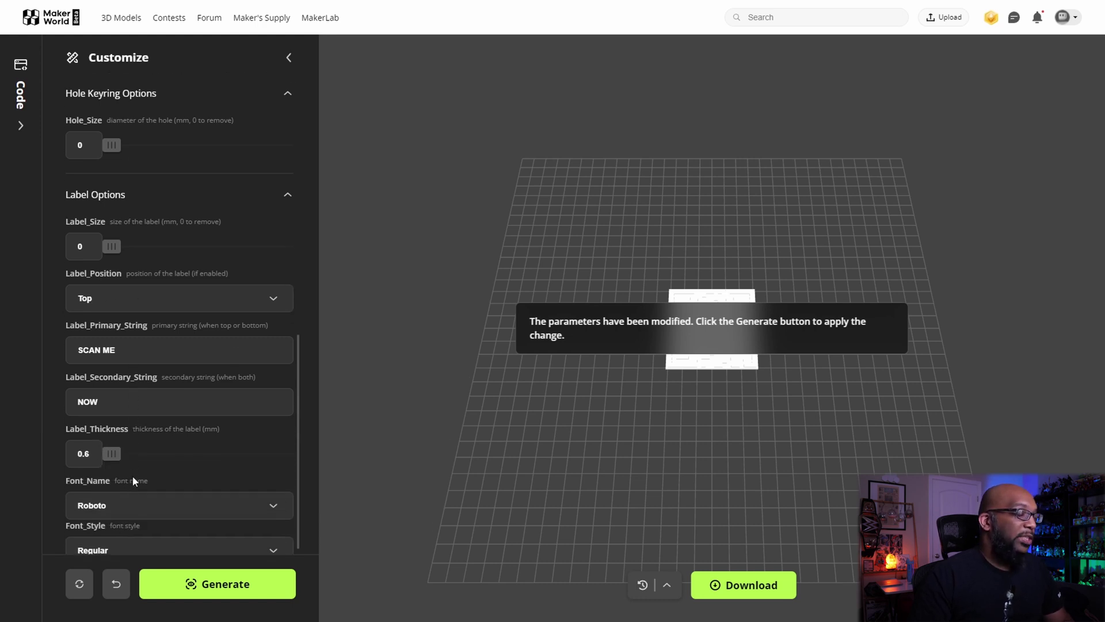
{"action": "scroll", "coordinate": [132, 482], "scroll_direction": "down", "scroll_amount": 1}
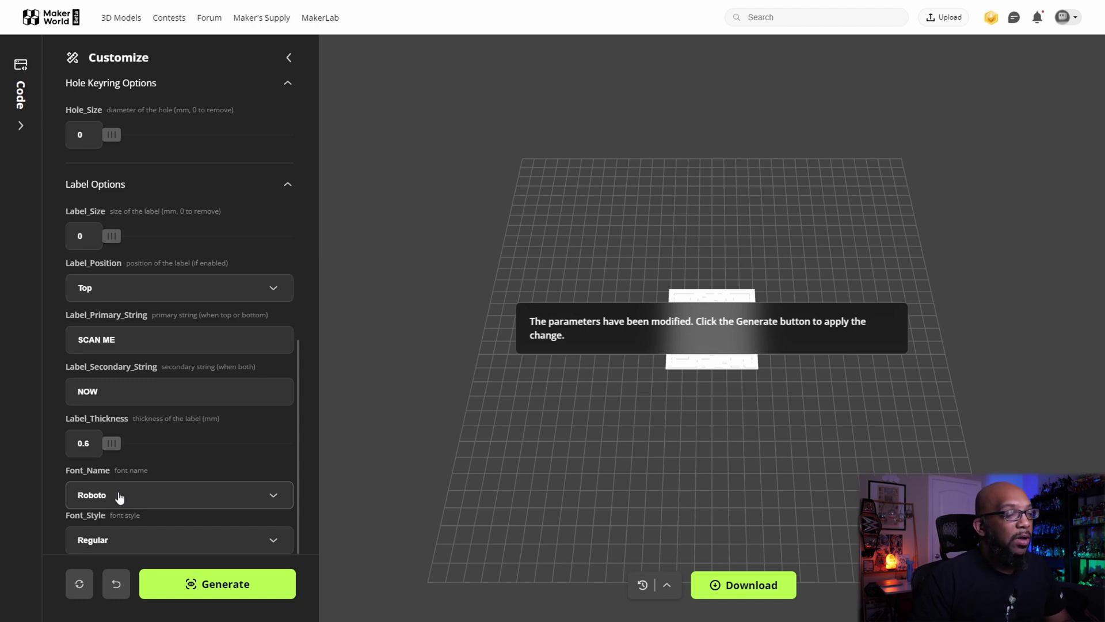
{"action": "scroll", "coordinate": [119, 497], "scroll_direction": "up", "scroll_amount": 7}
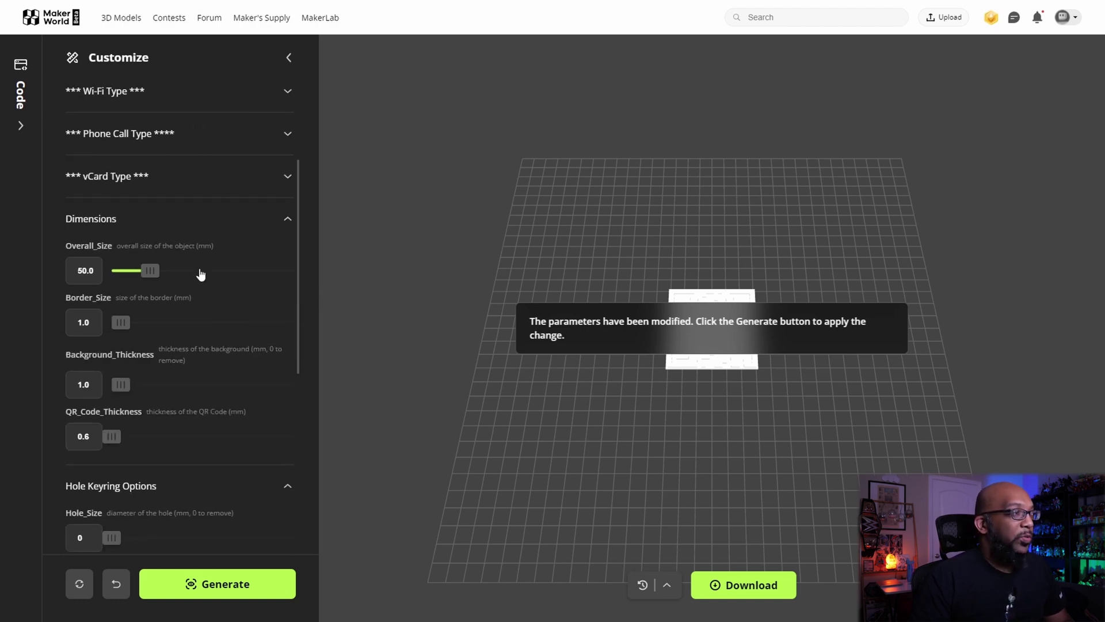
Regenerate the QR model from the YouTube link and bring up its 3MF/STL downloads.
{"action": "left_click", "coordinate": [208, 585]}
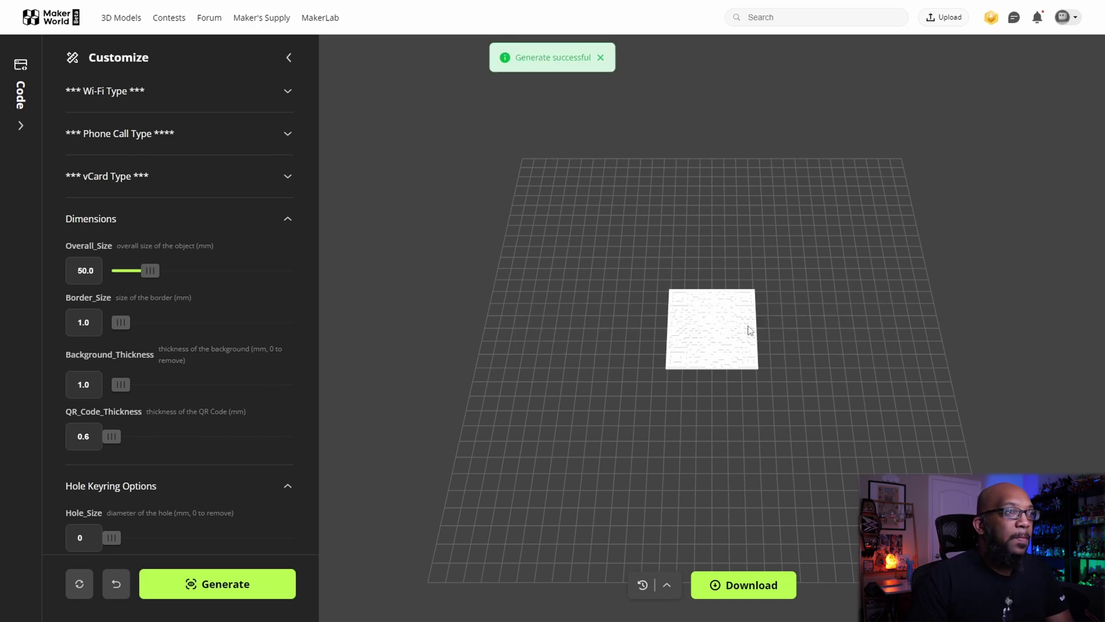
{"action": "scroll", "coordinate": [750, 330], "scroll_direction": "up", "scroll_amount": 5}
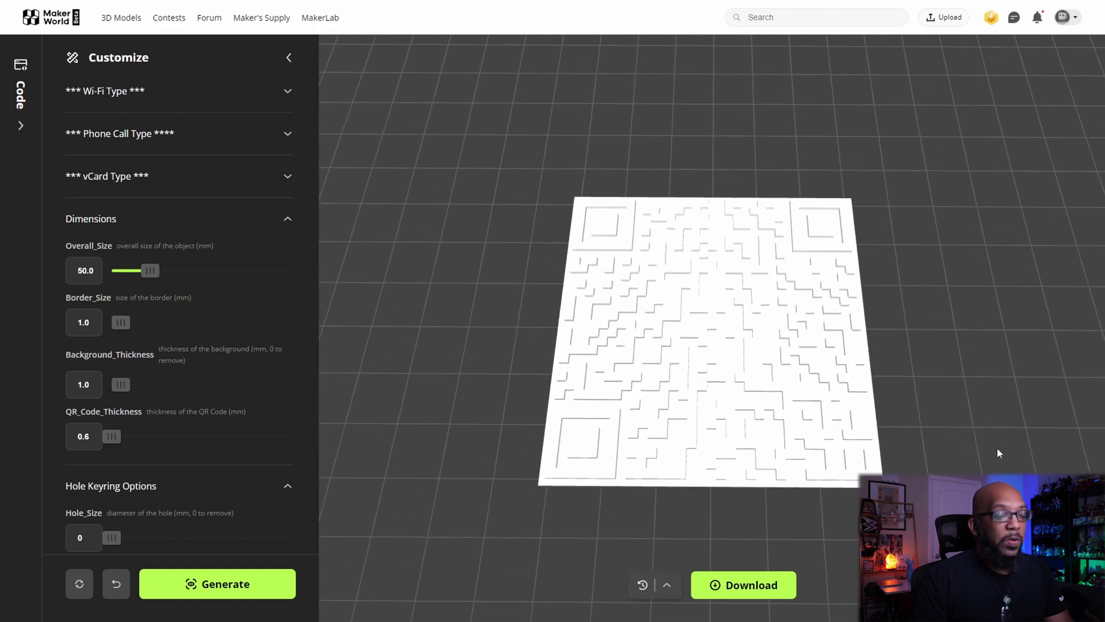
{"action": "left_click", "coordinate": [755, 586]}
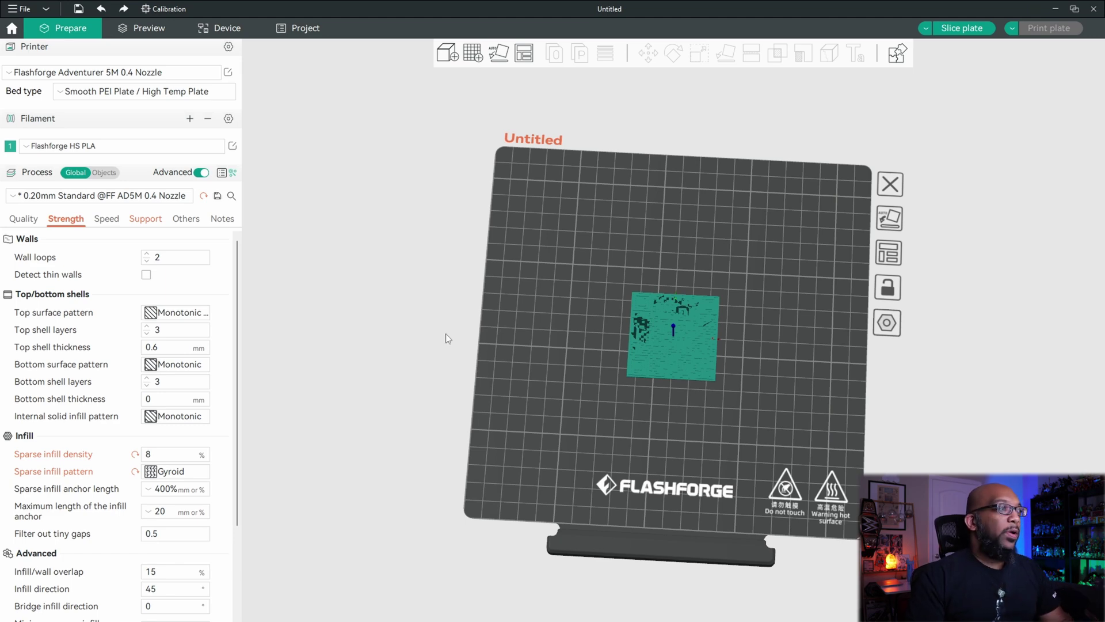
Position the QR plaque near the centre of the Adventurer 5M plate and check Quality settings.
{"action": "scroll", "coordinate": [589, 379], "scroll_direction": "up", "scroll_amount": 5}
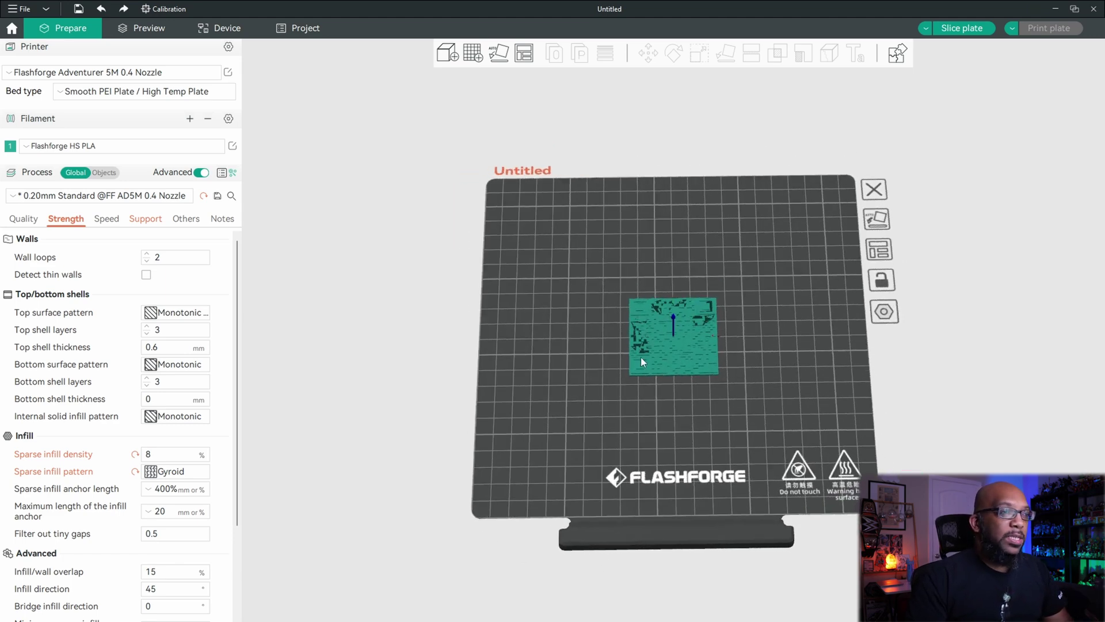
{"action": "scroll", "coordinate": [696, 376], "scroll_direction": "down", "scroll_amount": 6}
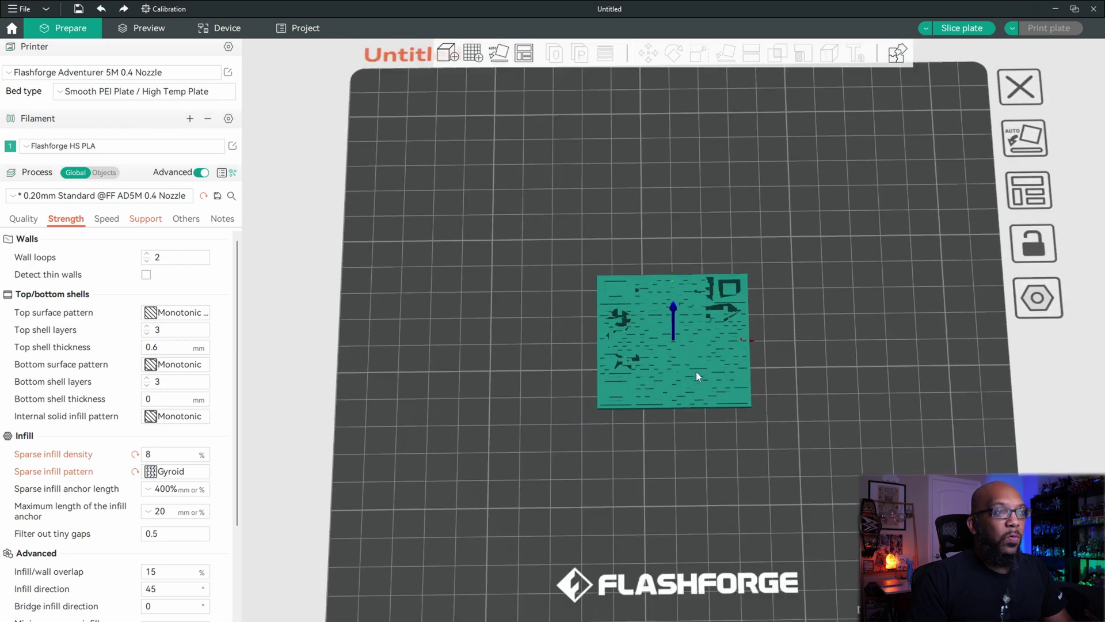
{"action": "mouse_move", "coordinate": [699, 372]}
{"action": "left_mouse_down"}
{"action": "mouse_move", "coordinate": [674, 361]}
{"action": "mouse_move", "coordinate": [710, 355]}
{"action": "mouse_move", "coordinate": [703, 351]}
{"action": "left_mouse_up"}
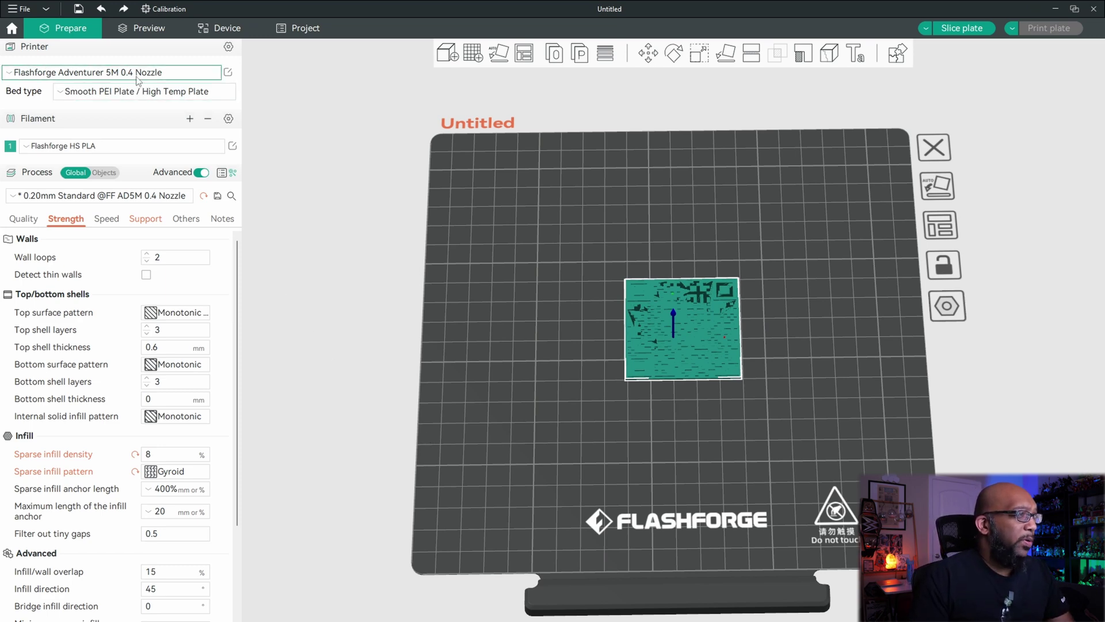
{"action": "left_click", "coordinate": [35, 223]}
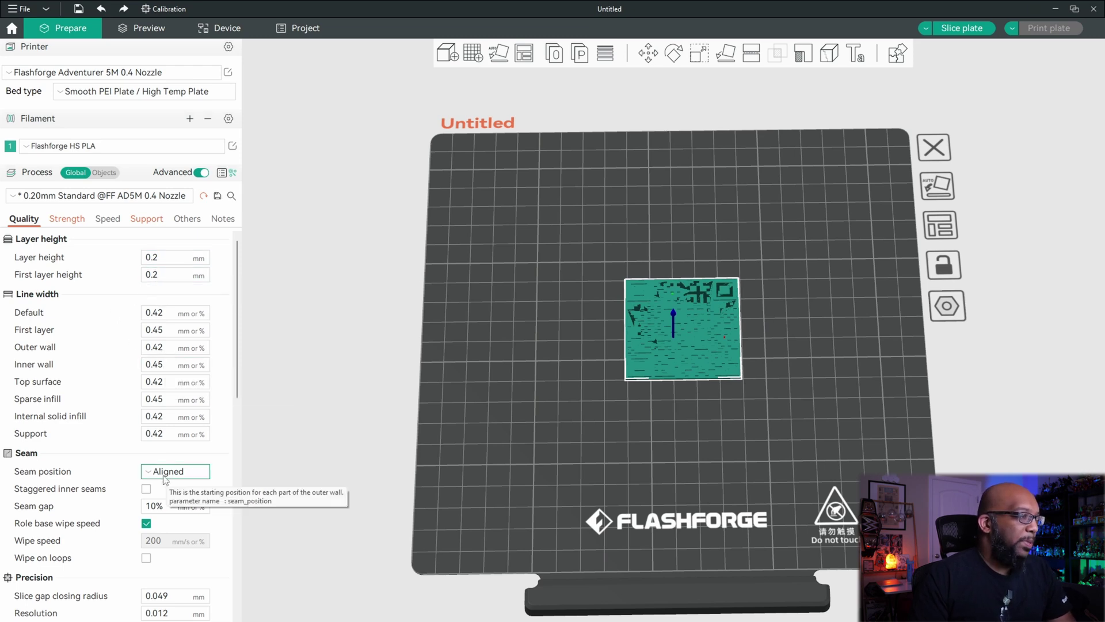
Review the Quality, Strength and Support settings, leaving support disabled.
{"action": "scroll", "coordinate": [159, 476], "scroll_direction": "down", "scroll_amount": 1}
{"action": "scroll", "coordinate": [115, 414], "scroll_direction": "up", "scroll_amount": 1}
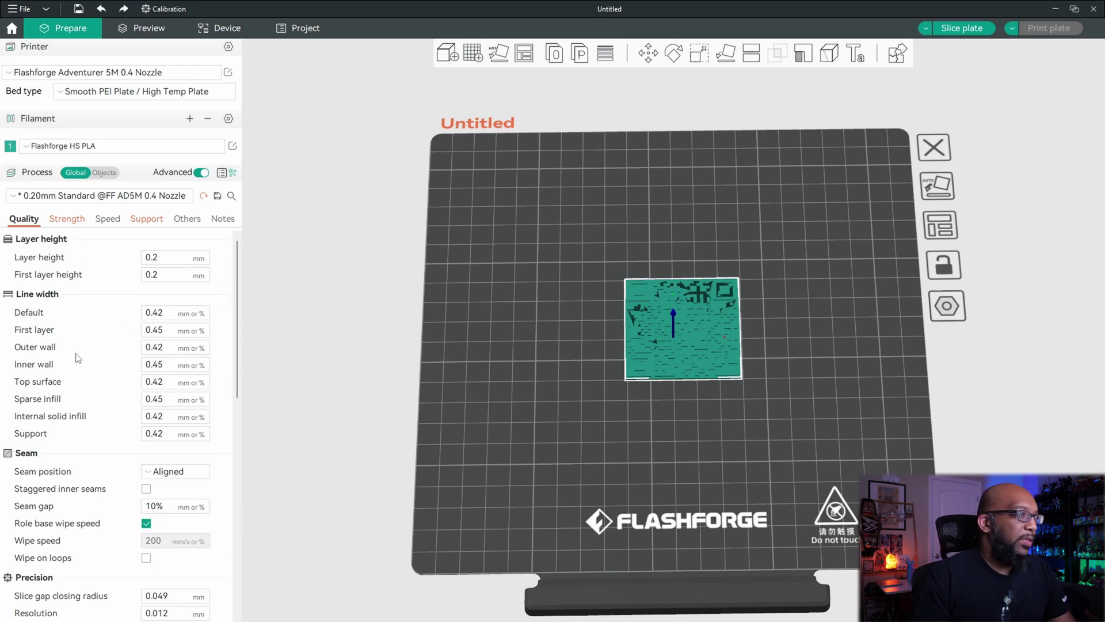
{"action": "left_click", "coordinate": [63, 222]}
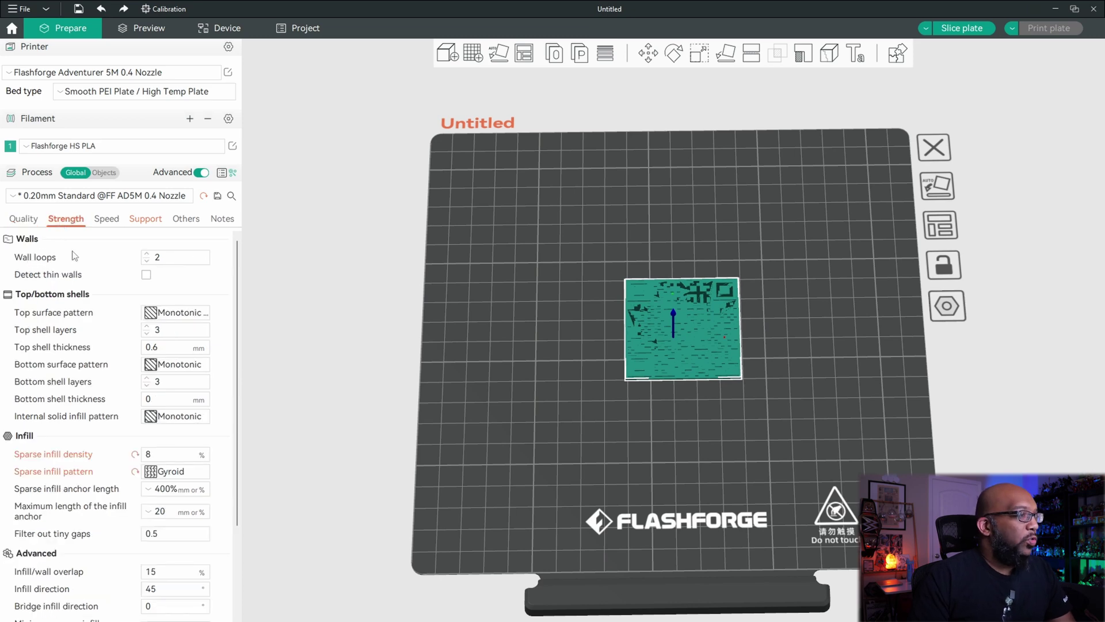
{"action": "scroll", "coordinate": [105, 465], "scroll_direction": "down", "scroll_amount": 2}
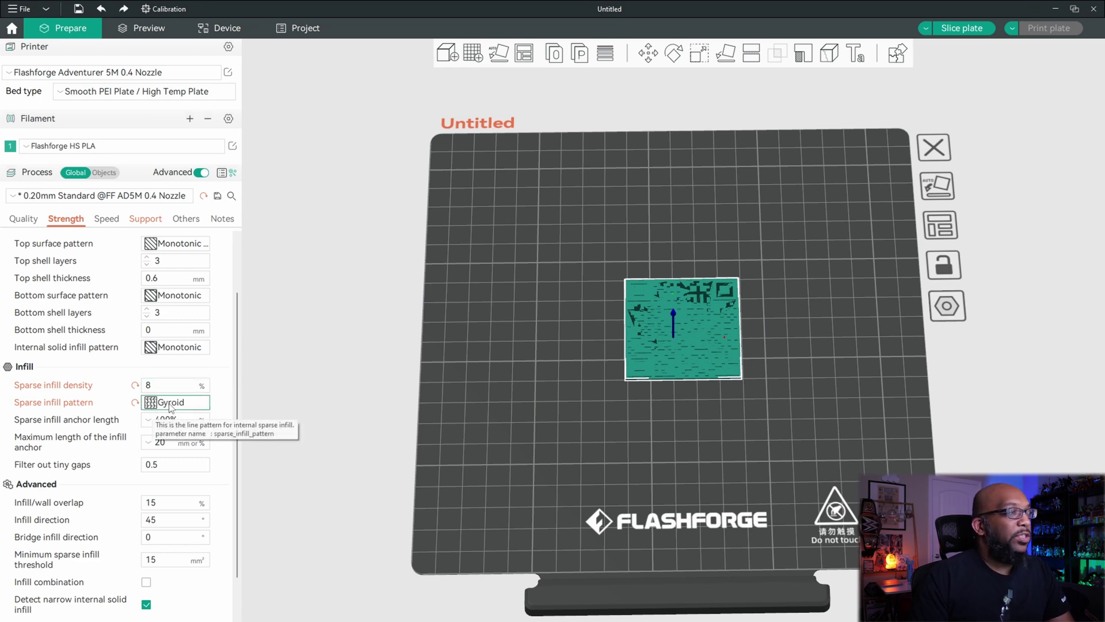
{"action": "left_click", "coordinate": [146, 219]}
{"action": "scroll", "coordinate": [136, 343], "scroll_direction": "up", "scroll_amount": 2}
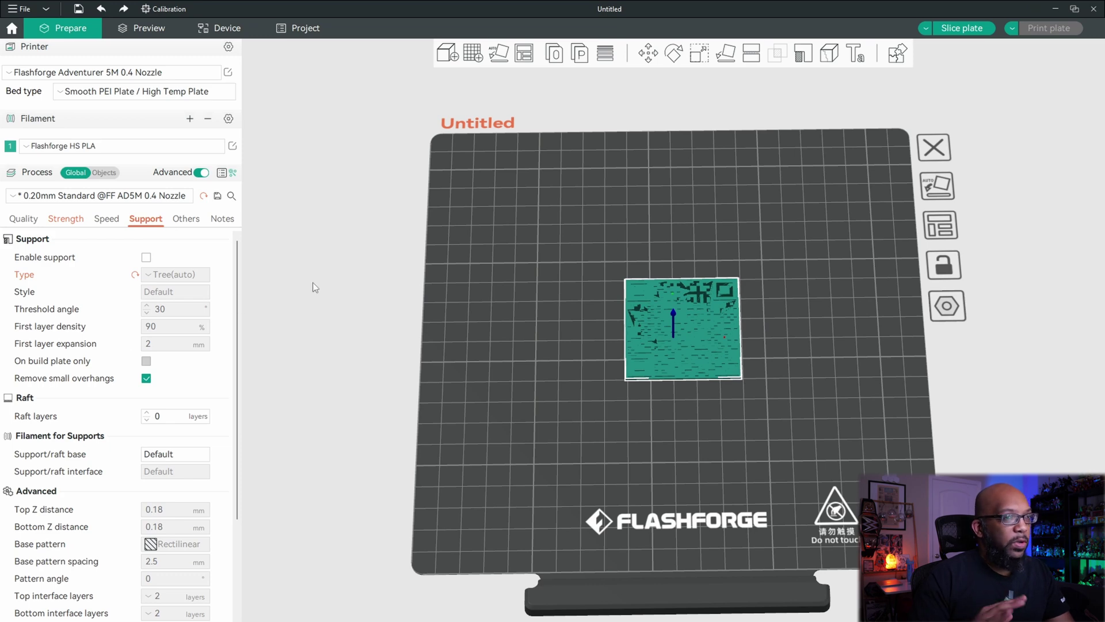
Slice the plate, noting the 11m12s and 3.88 g estimate, then return to Prepare.
{"action": "left_click", "coordinate": [962, 28]}
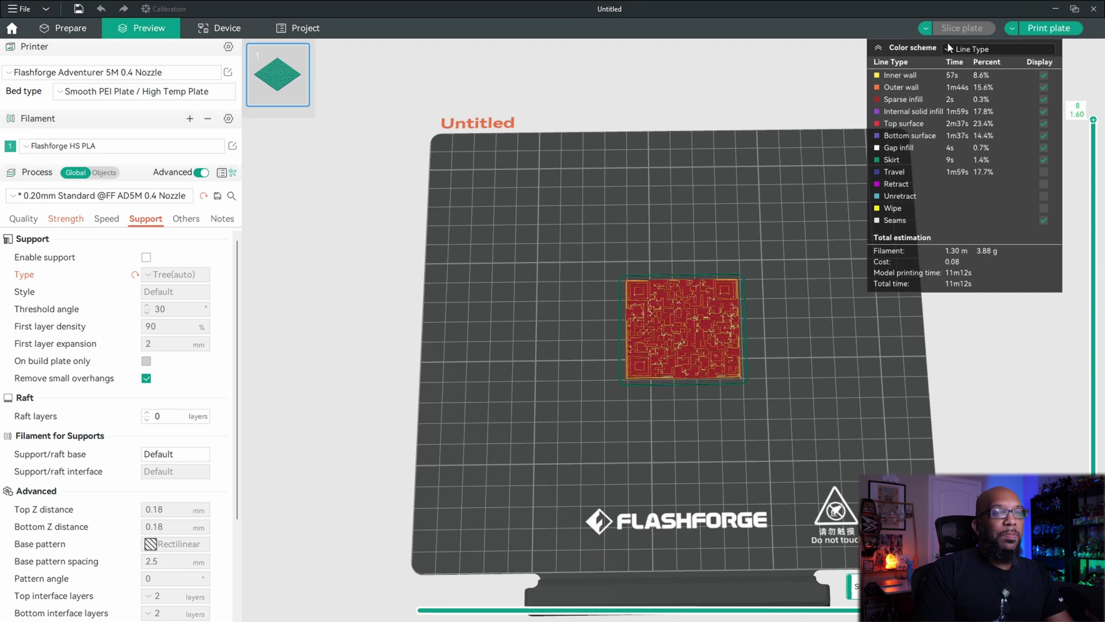
{"action": "scroll", "coordinate": [684, 410], "scroll_direction": "up", "scroll_amount": 1}
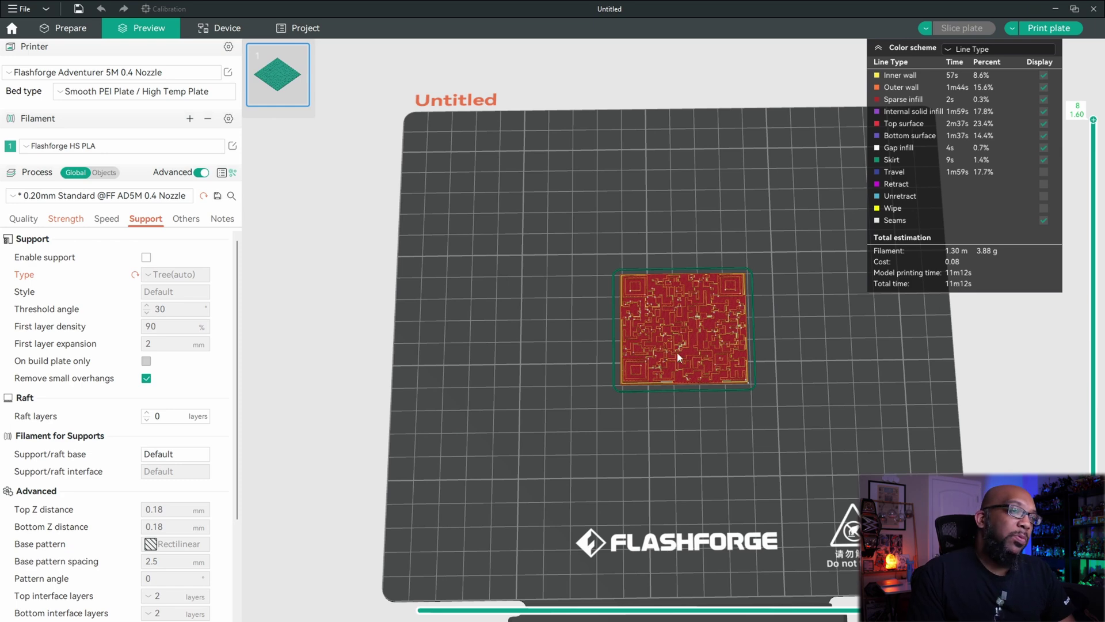
{"action": "scroll", "coordinate": [685, 345], "scroll_direction": "down", "scroll_amount": 2}
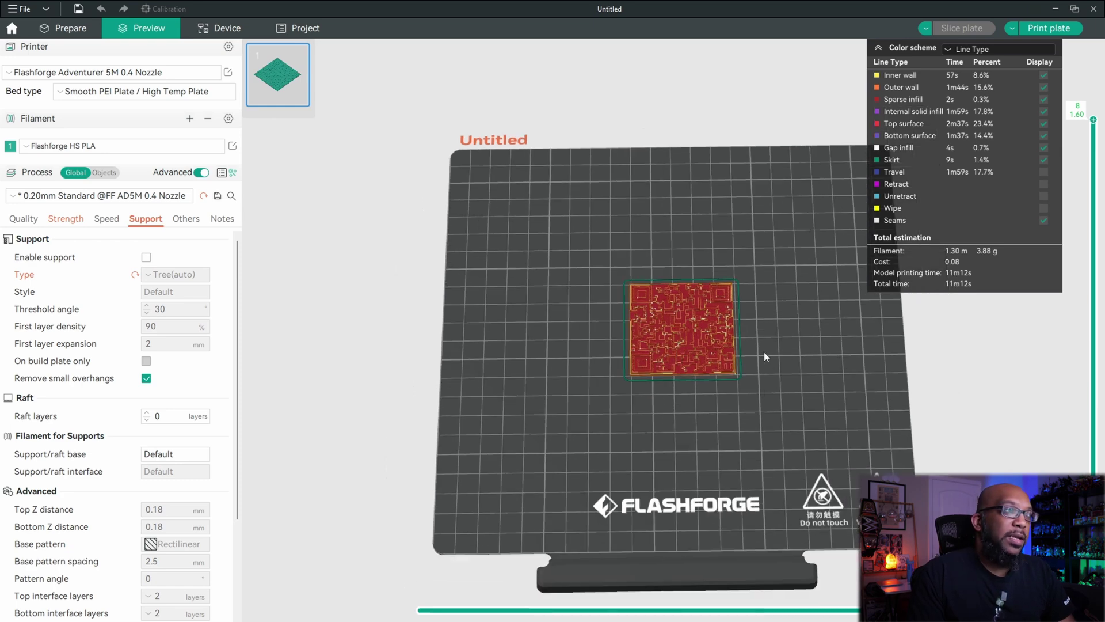
{"action": "left_click", "coordinate": [58, 30]}
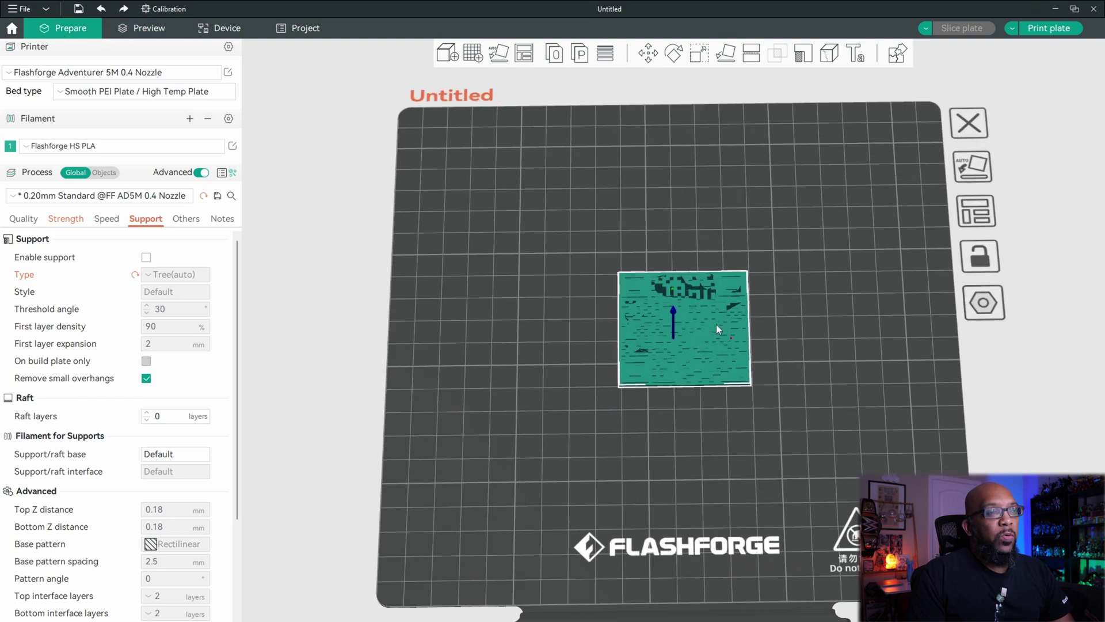
Trial-scale the plaque about 2.5× and set its height non-uniformly to 1.60 mm.
{"action": "left_click", "coordinate": [699, 53]}
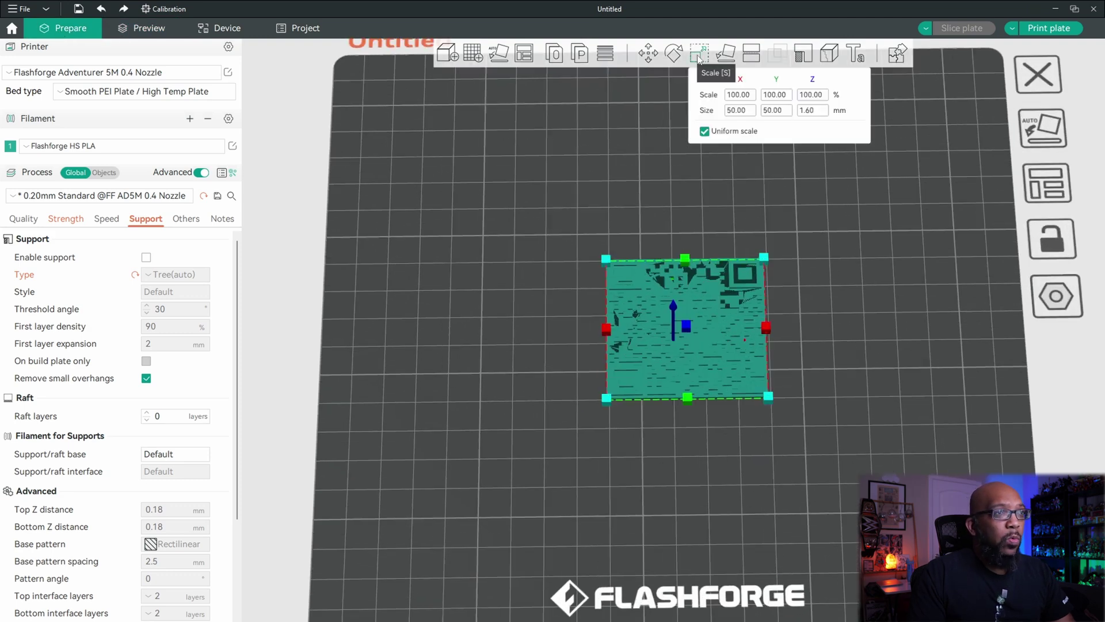
{"action": "left_click_drag", "start_coordinate": [612, 398], "coordinate": [470, 501]}
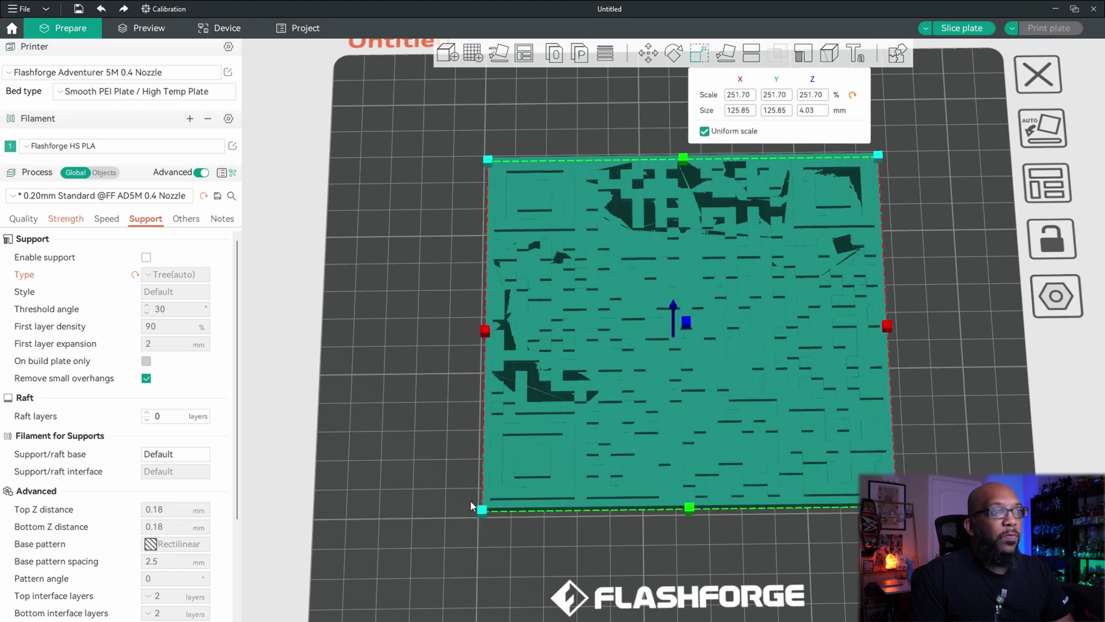
{"action": "left_click_drag", "start_coordinate": [865, 193], "coordinate": [958, 341]}
{"action": "left_click", "coordinate": [808, 110]}
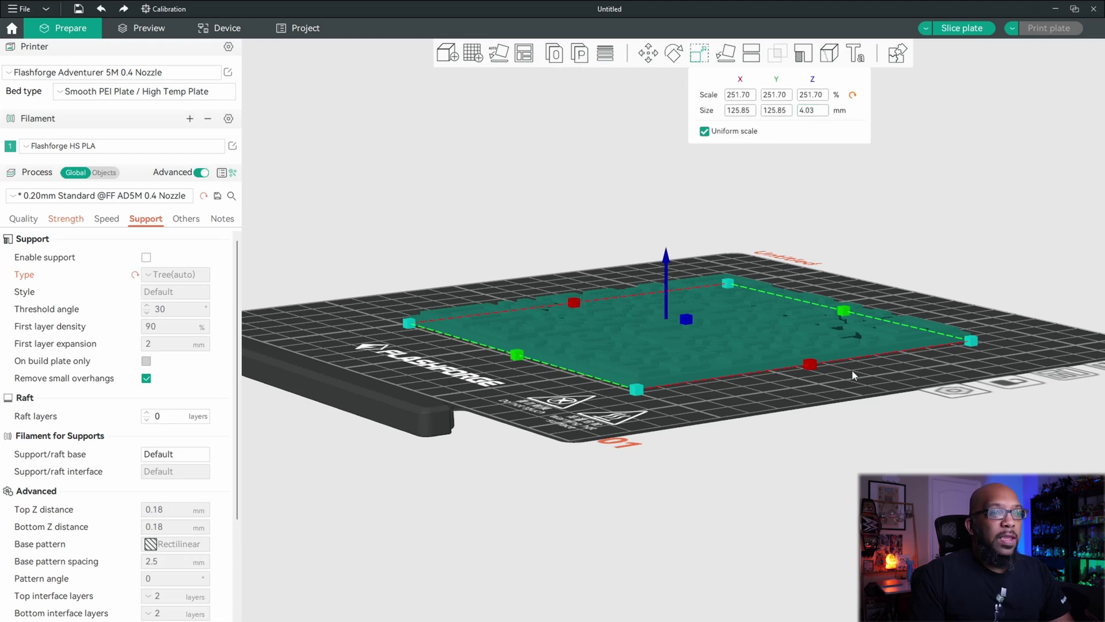
{"action": "scroll", "coordinate": [857, 381], "scroll_direction": "up", "scroll_amount": 5}
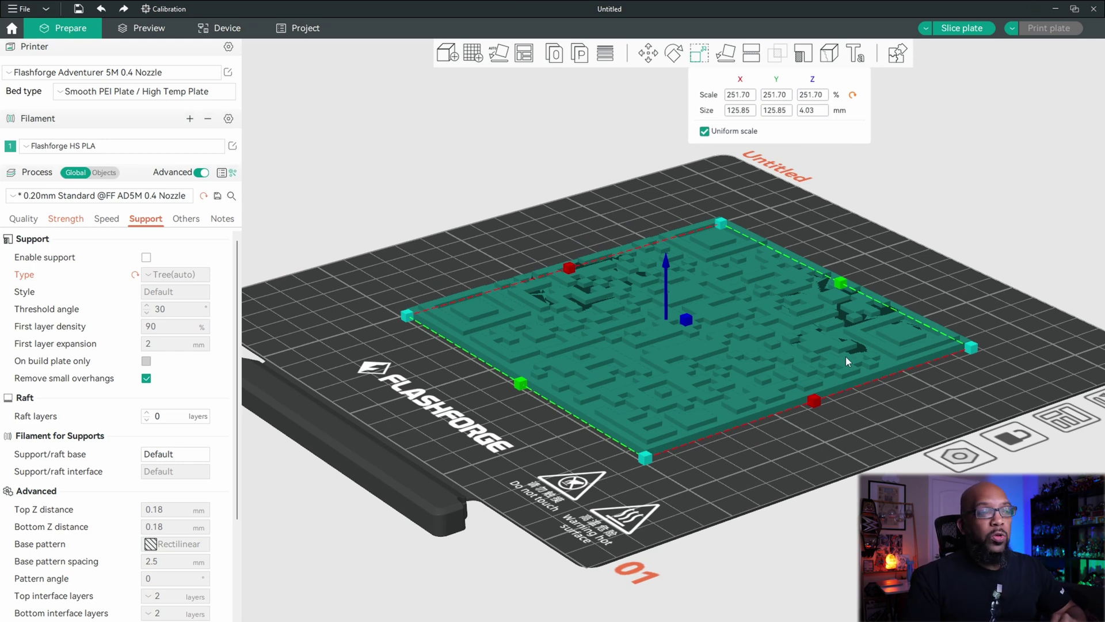
{"action": "left_click", "coordinate": [704, 132]}
{"action": "left_click", "coordinate": [810, 112]}
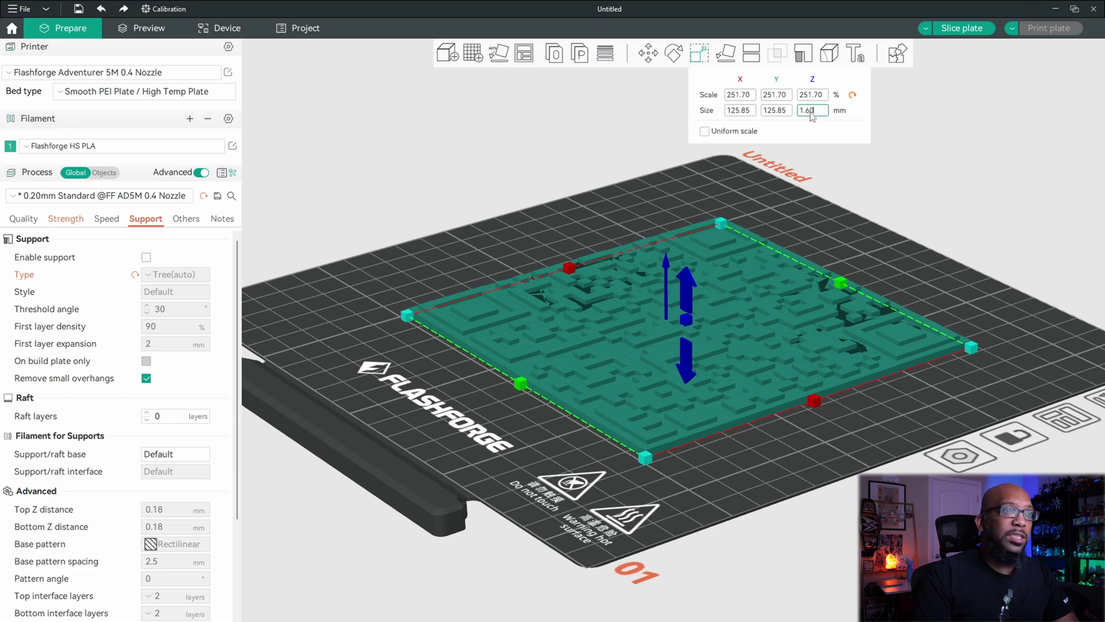
{"action": "key", "text": "Return"}
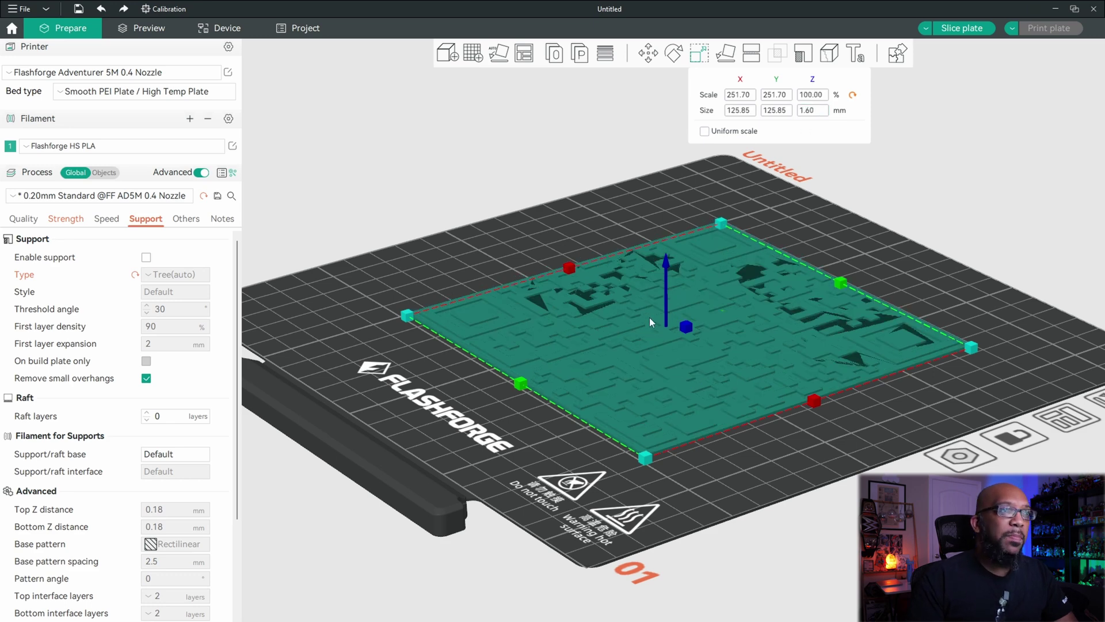
Reset the plaque to its original 100% scale and deselect it.
{"action": "key", "text": "1"}
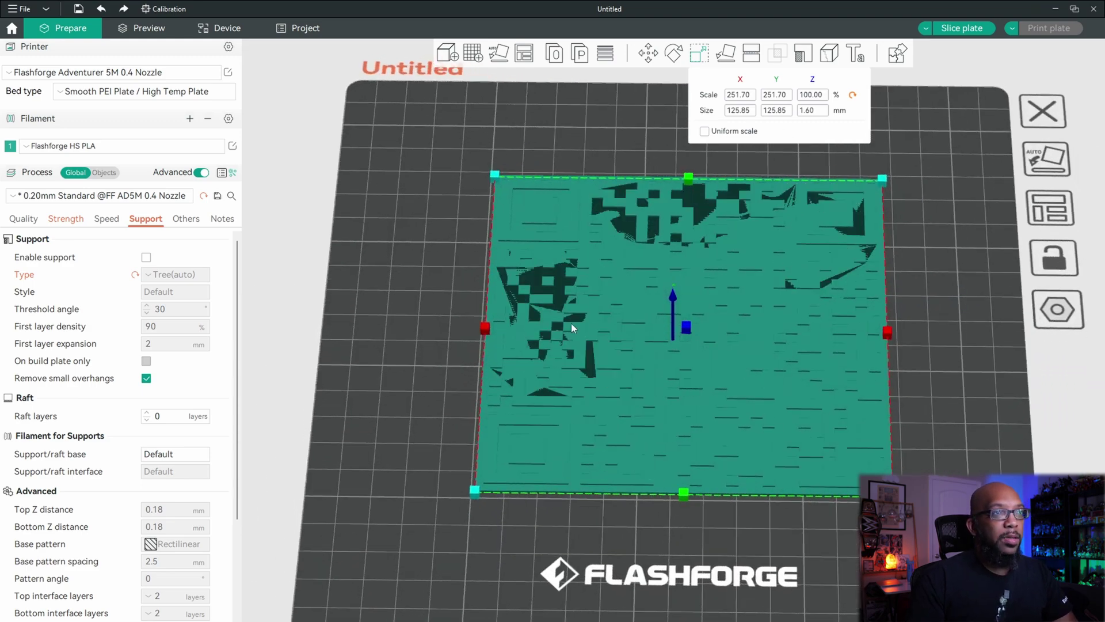
{"action": "scroll", "coordinate": [700, 344], "scroll_direction": "down", "scroll_amount": 2}
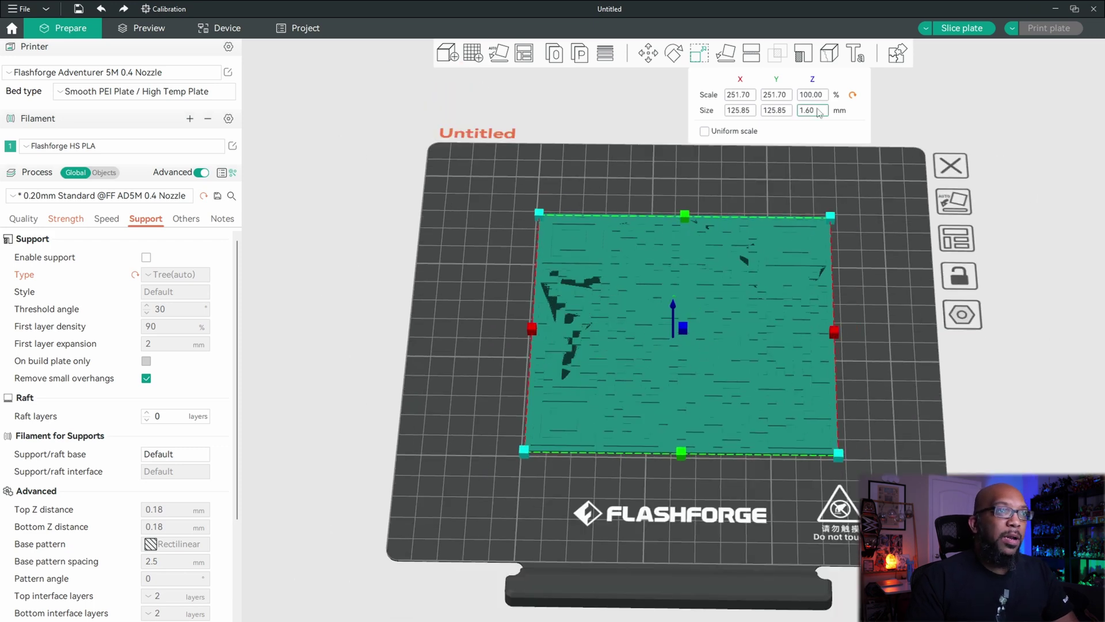
{"action": "left_click", "coordinate": [852, 94]}
{"action": "left_click", "coordinate": [848, 326]}
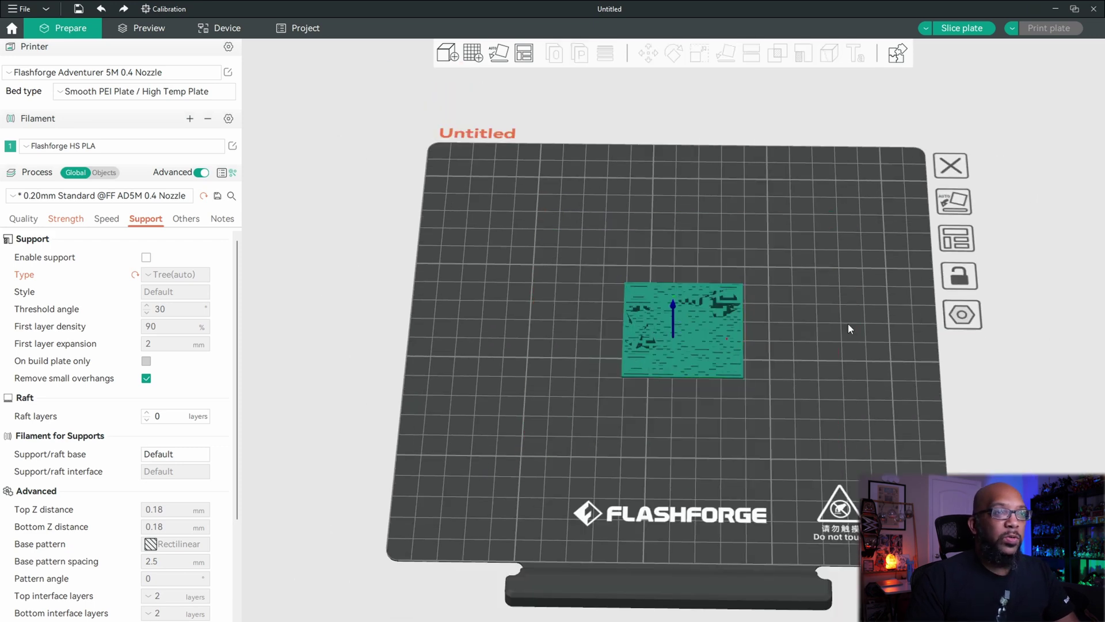
Slice the plate (11m12s, 3.88 g) and inspect the lower layers' toolpaths partway through.
{"action": "left_click", "coordinate": [942, 22]}
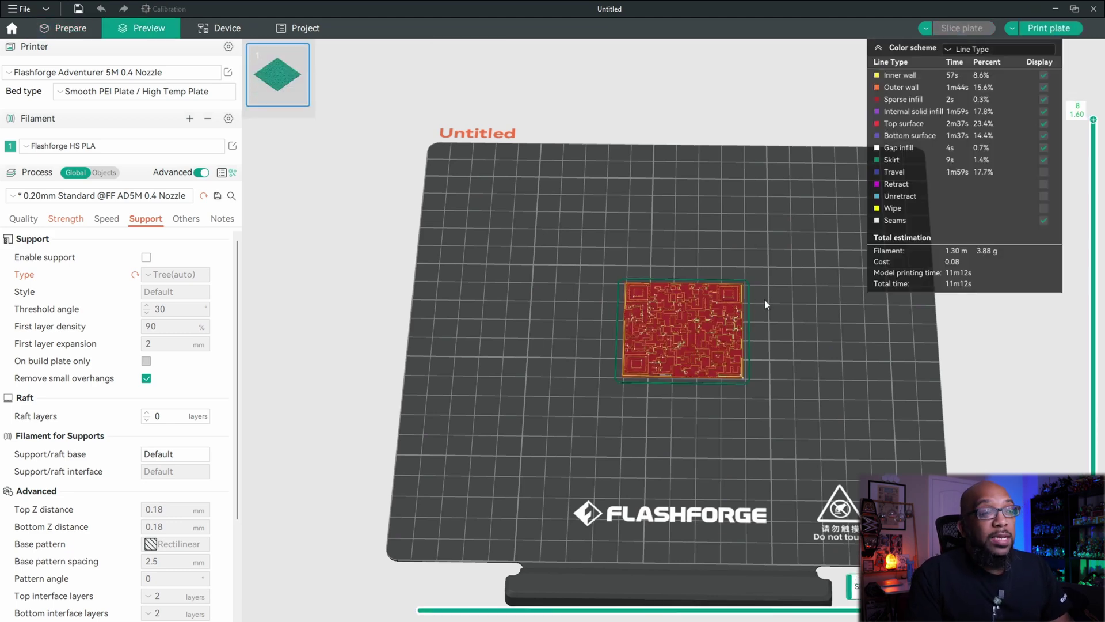
{"action": "scroll", "coordinate": [795, 352], "scroll_direction": "up", "scroll_amount": 2}
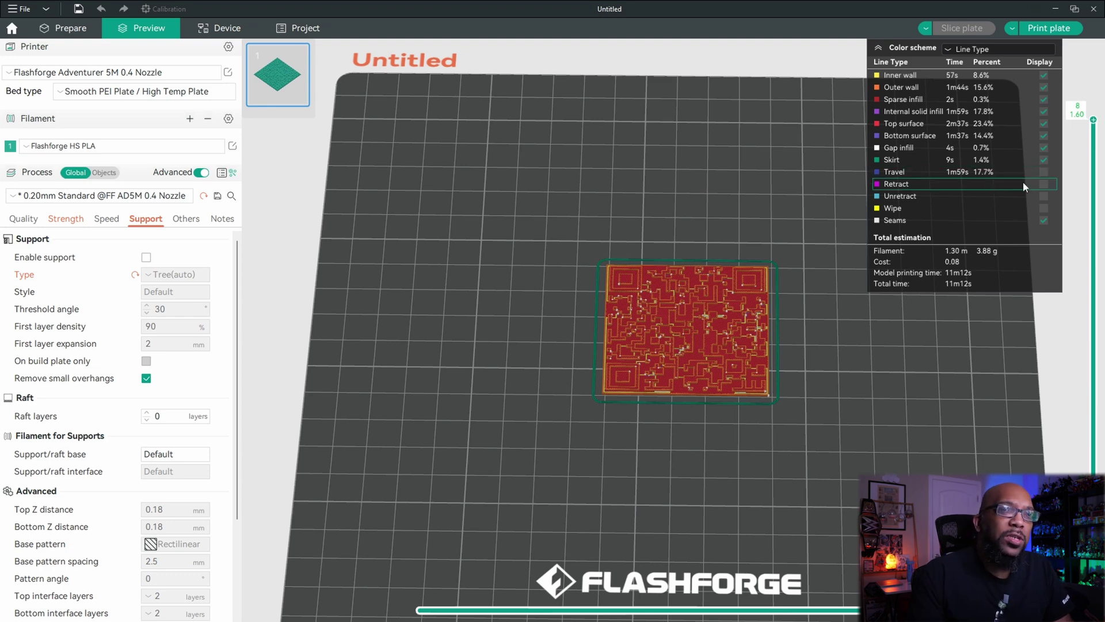
{"action": "scroll", "coordinate": [865, 375], "scroll_direction": "up", "scroll_amount": 5}
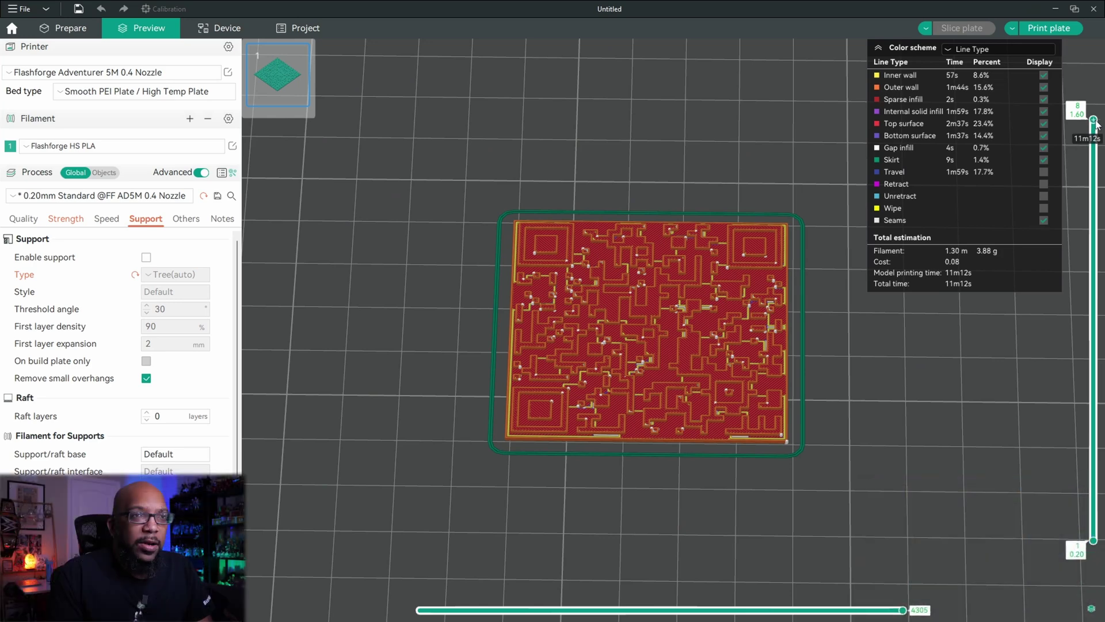
{"action": "left_click_drag", "start_coordinate": [1095, 123], "coordinate": [1094, 343]}
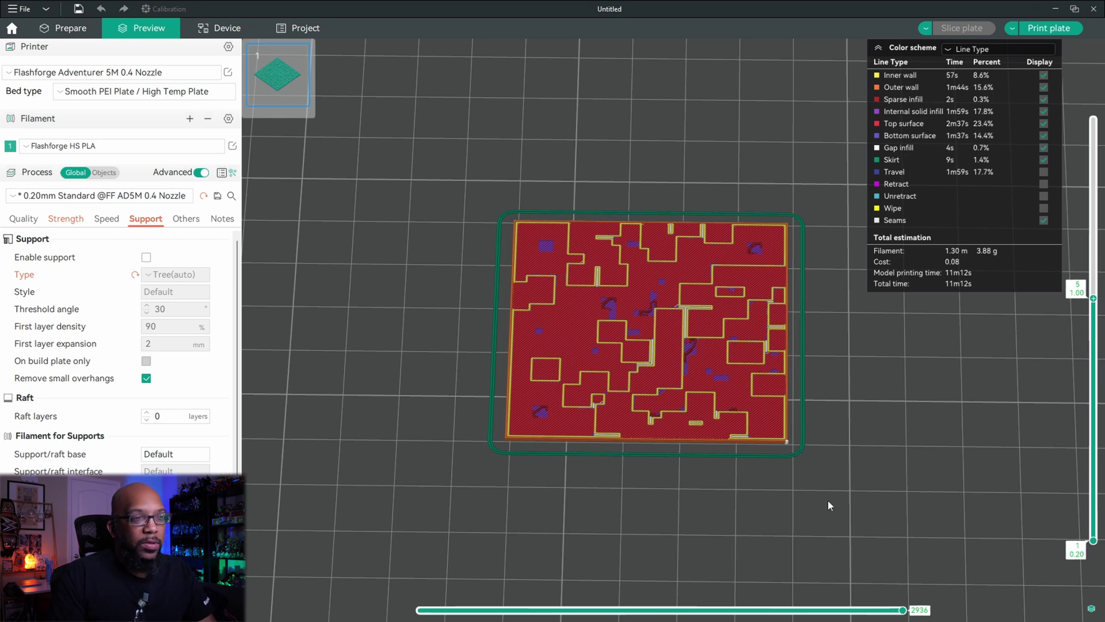
{"action": "left_click_drag", "start_coordinate": [904, 611], "coordinate": [412, 608]}
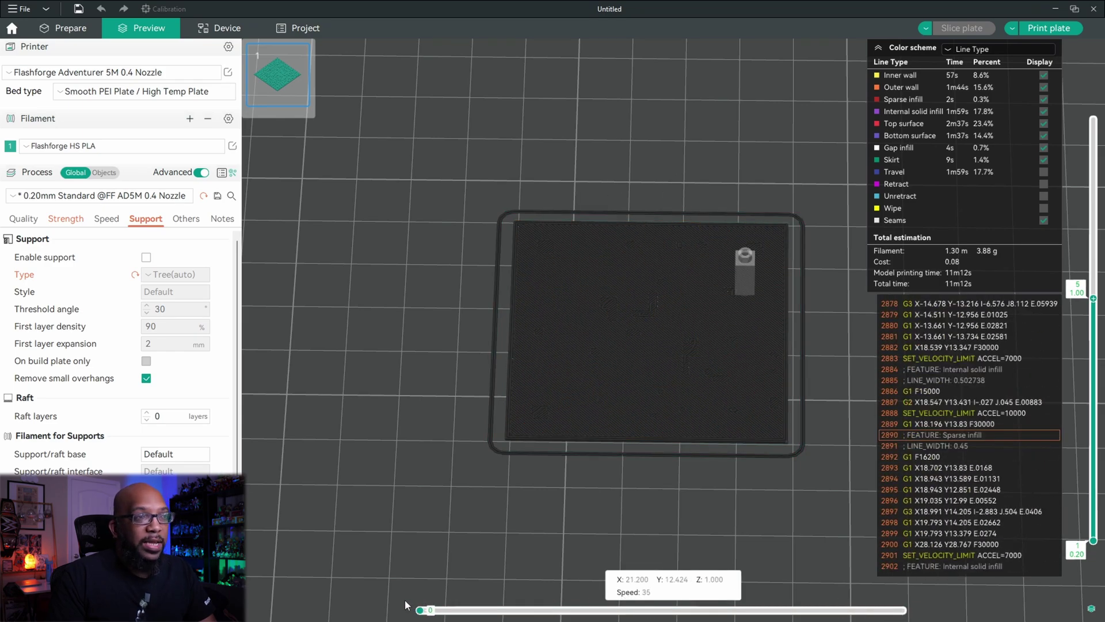
Move the preview to layer 6 (1.20 mm), where the raised QR pattern begins, and replay its toolpaths.
{"action": "left_click_drag", "start_coordinate": [419, 609], "coordinate": [531, 582]}
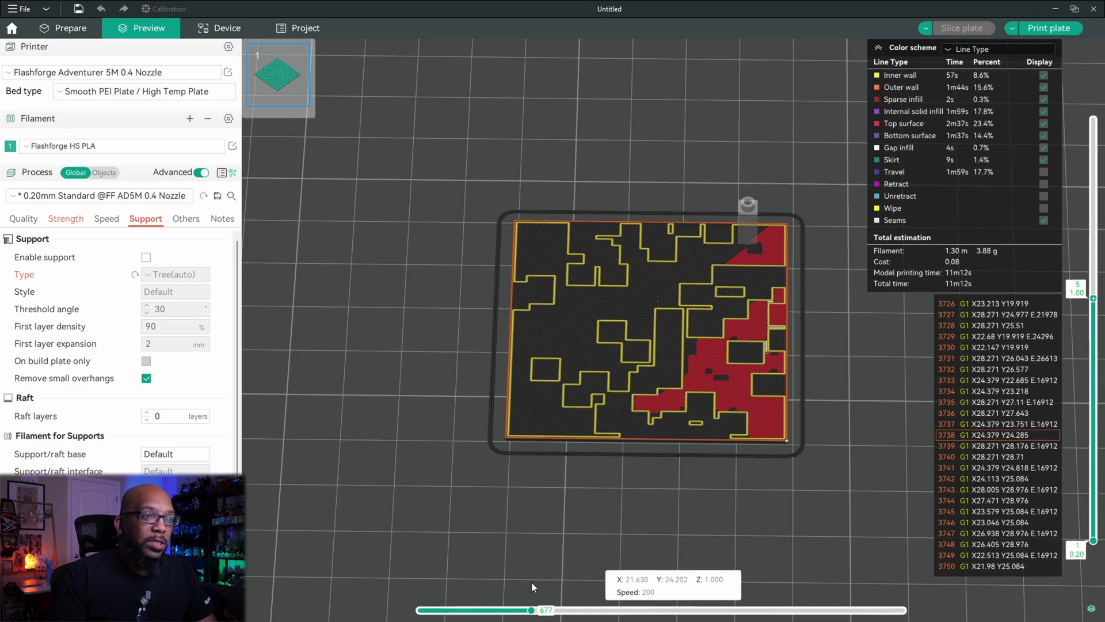
{"action": "left_click_drag", "start_coordinate": [530, 582], "coordinate": [921, 571]}
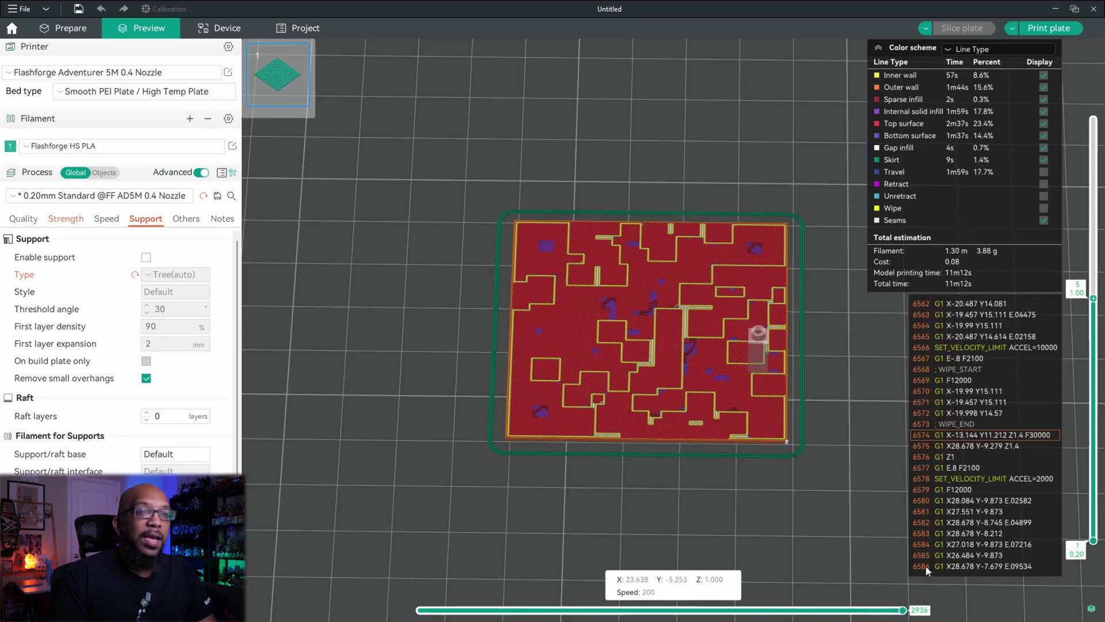
{"action": "mouse_move", "coordinate": [1093, 298]}
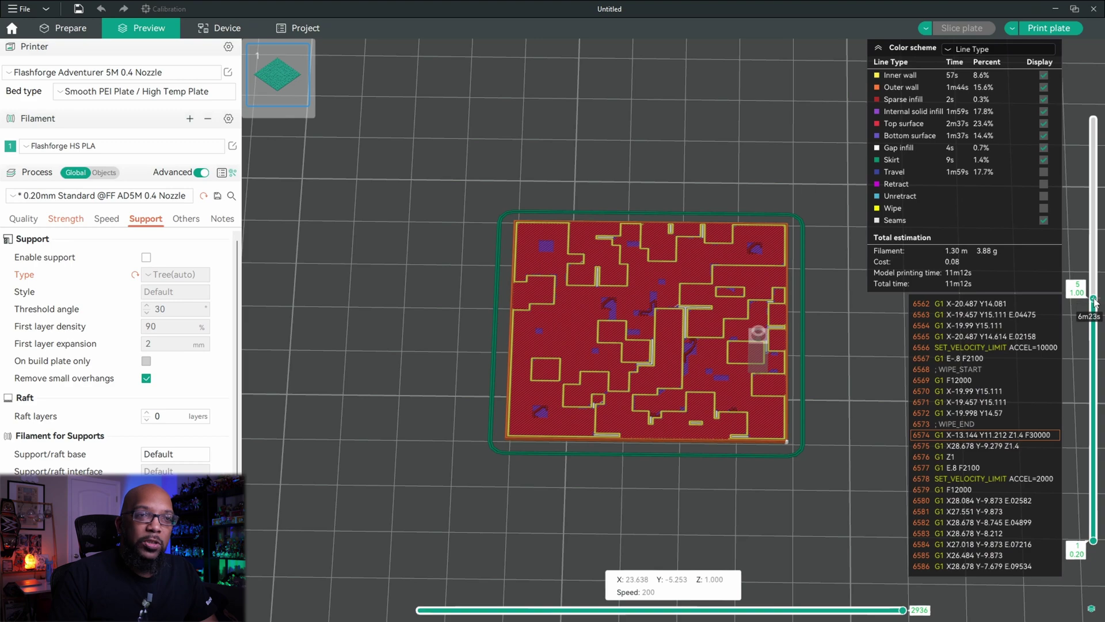
{"action": "scroll", "coordinate": [1101, 266], "scroll_direction": "up", "scroll_amount": 1}
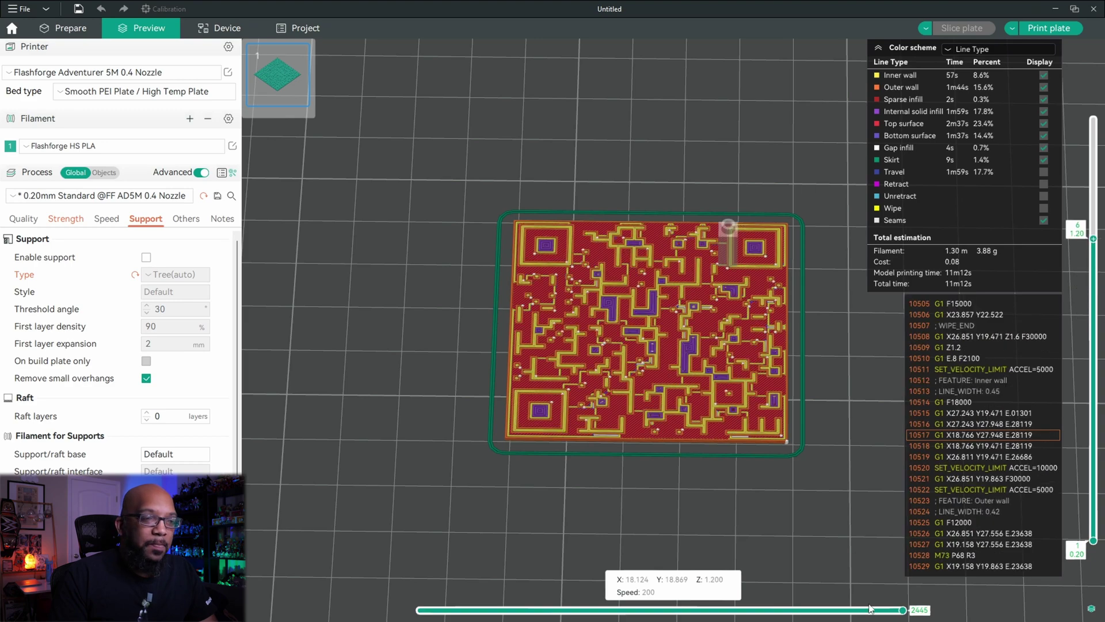
{"action": "left_click_drag", "start_coordinate": [903, 610], "coordinate": [421, 610]}
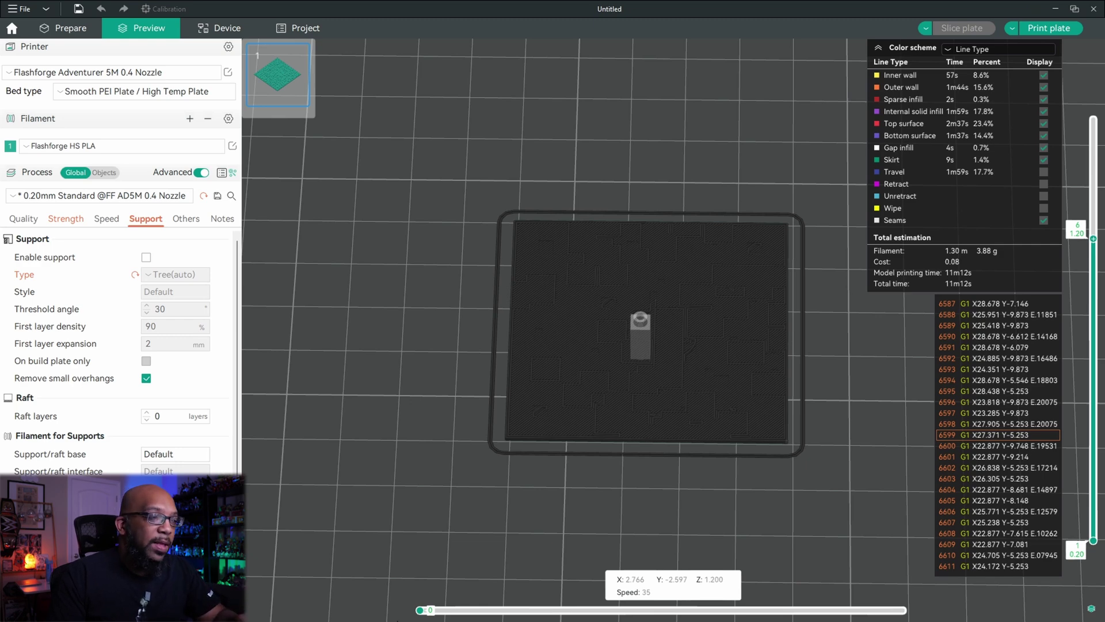
{"action": "left_click_drag", "start_coordinate": [420, 610], "coordinate": [914, 601]}
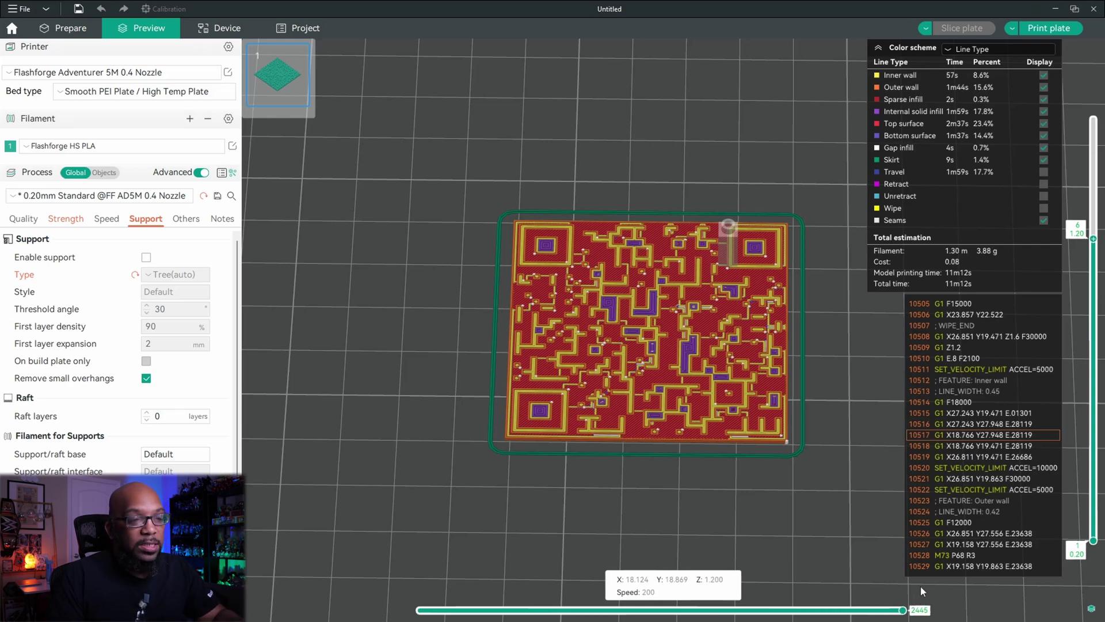
{"action": "mouse_move", "coordinate": [902, 611]}
{"action": "left_mouse_down"}
{"action": "mouse_move", "coordinate": [507, 610]}
{"action": "mouse_move", "coordinate": [903, 612]}
{"action": "left_mouse_up"}
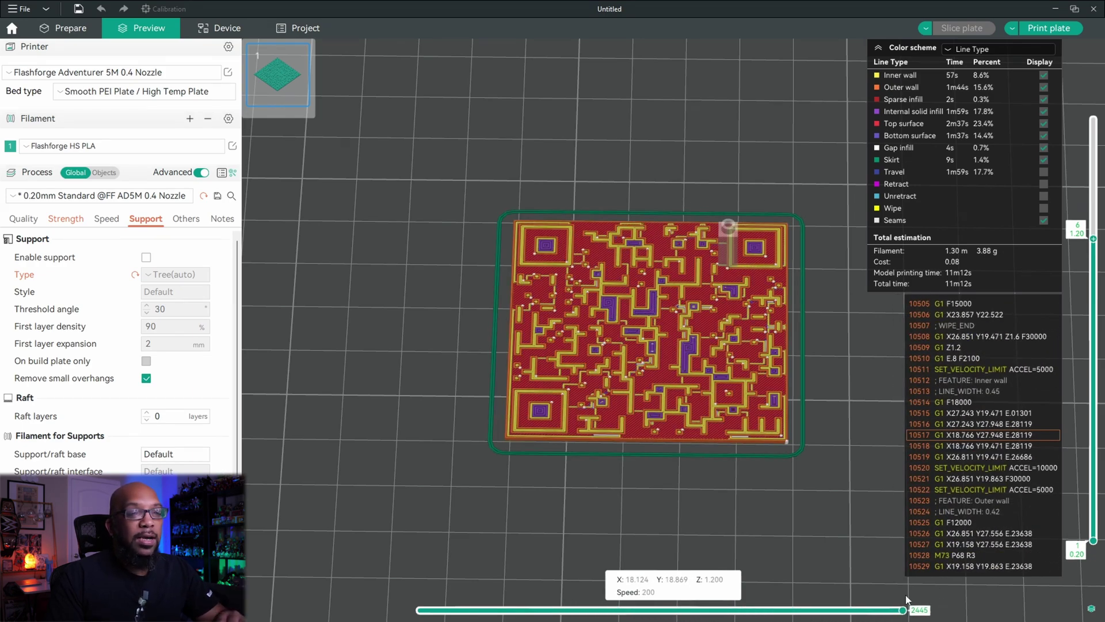
Insert a pause at the start of layer 6 and check the preview up to the top layer.
{"action": "right_click", "coordinate": [1095, 241]}
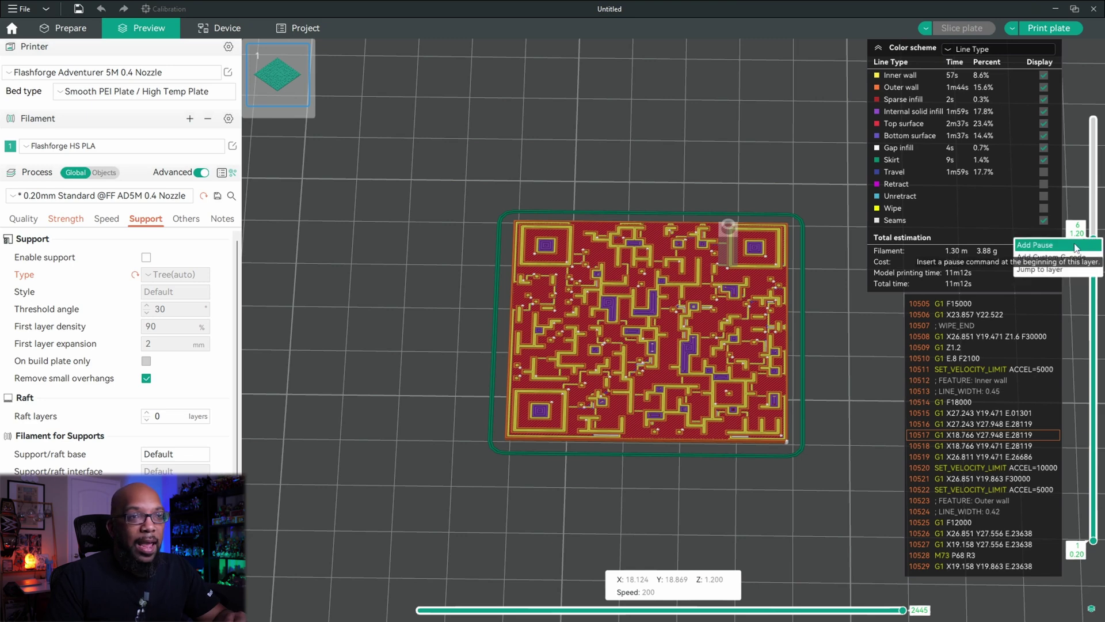
{"action": "left_click", "coordinate": [1076, 246]}
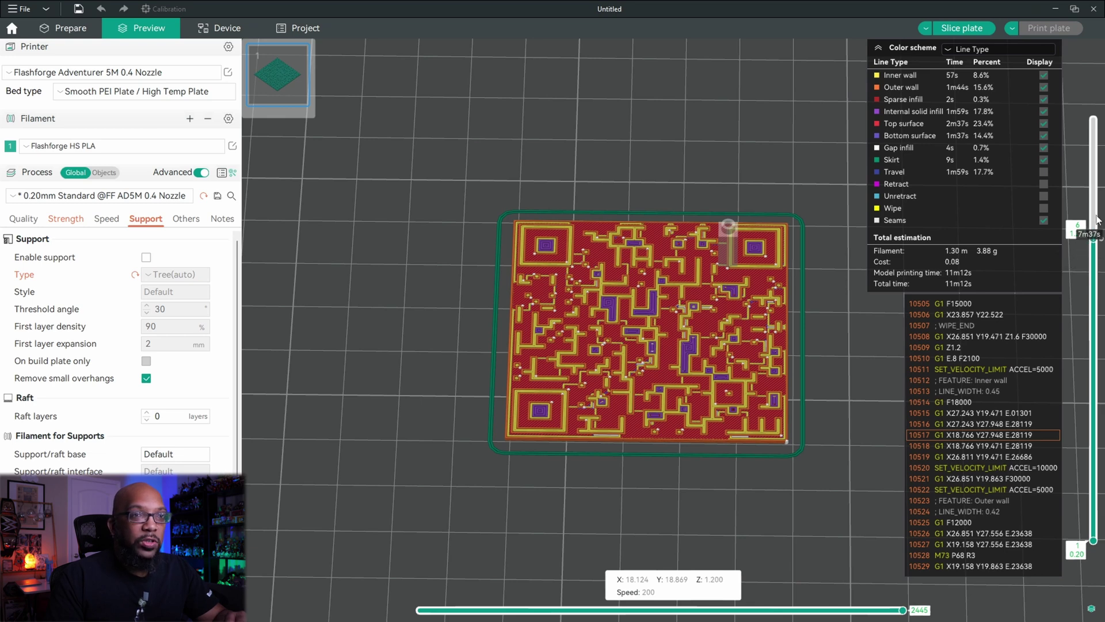
{"action": "left_click_drag", "start_coordinate": [1097, 219], "coordinate": [1090, 140]}
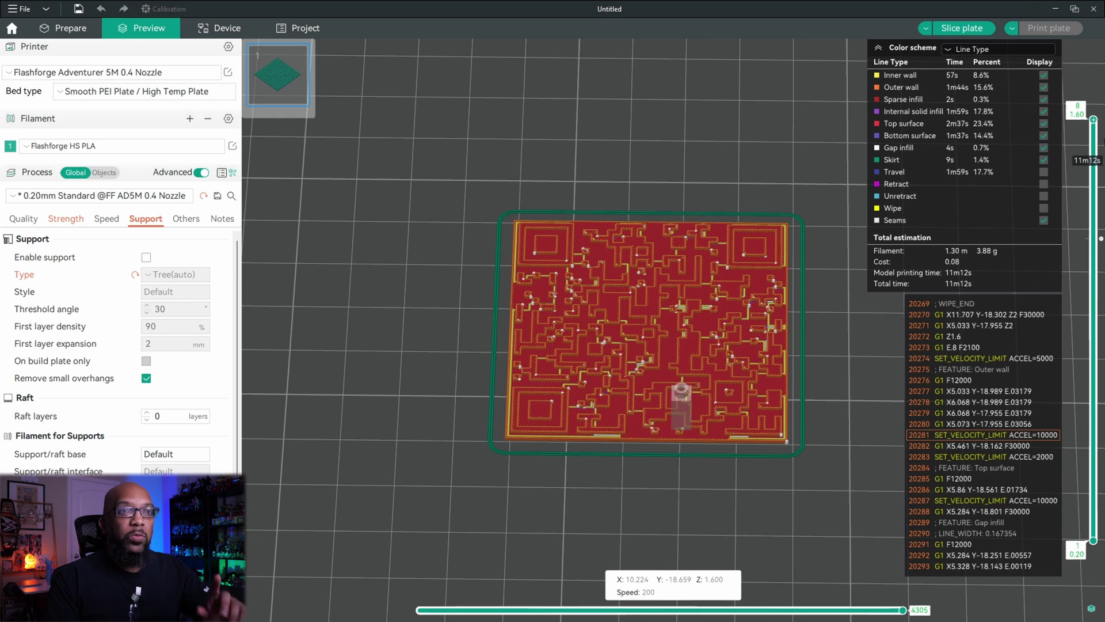
{"action": "left_click_drag", "start_coordinate": [1093, 121], "coordinate": [1093, 238]}
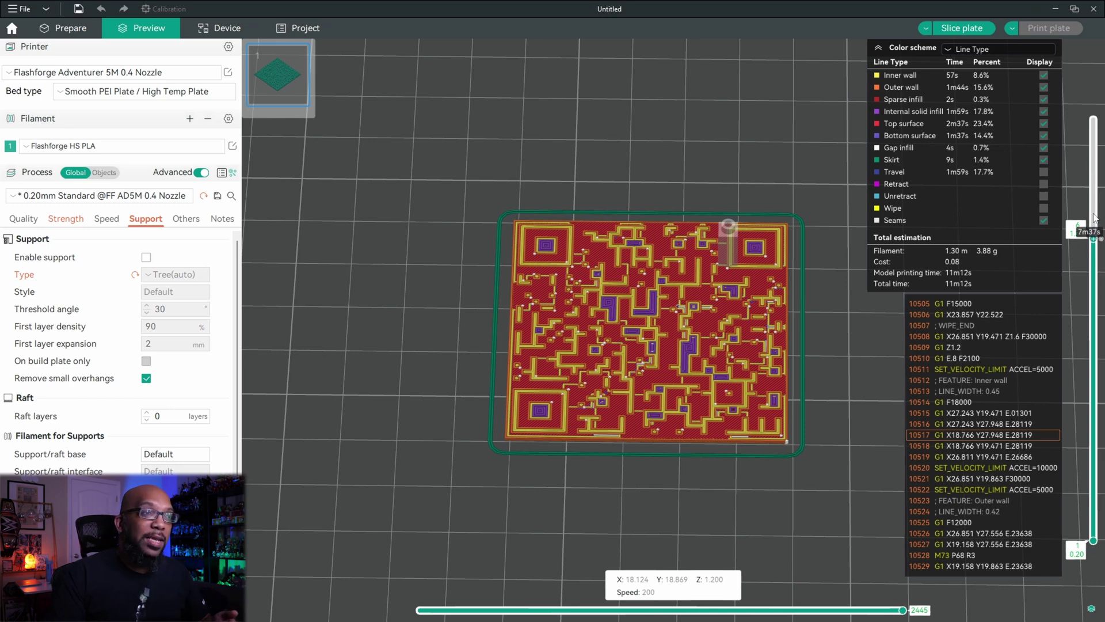
Compare the top layer with layer 6 again, then return to the Prepare view.
{"action": "left_click_drag", "start_coordinate": [1095, 241], "coordinate": [1094, 119]}
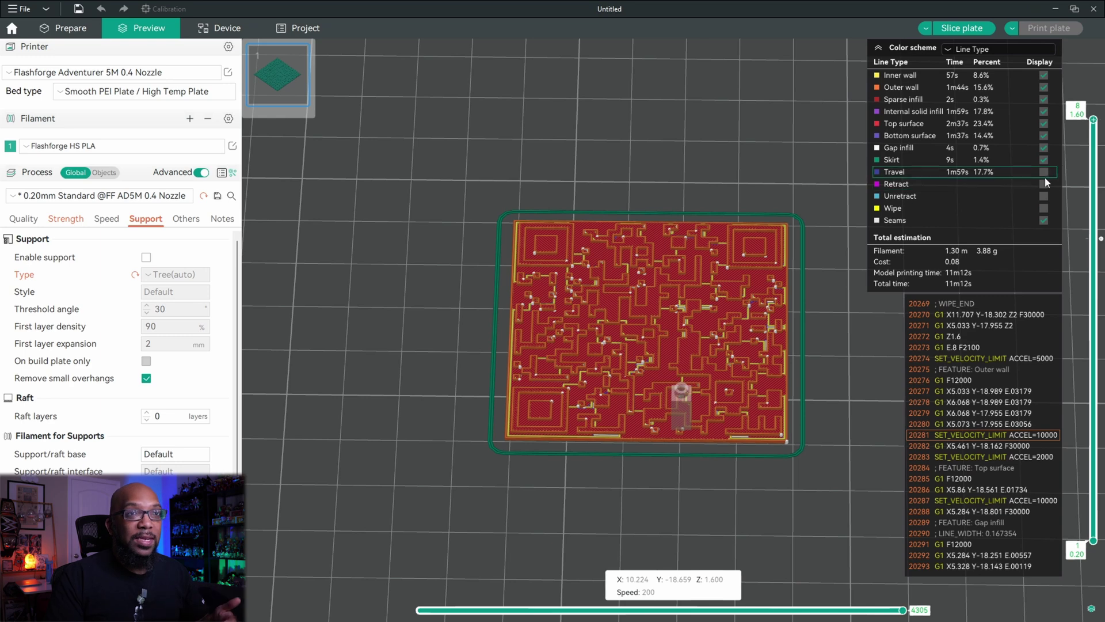
{"action": "left_click_drag", "start_coordinate": [1094, 120], "coordinate": [1093, 238]}
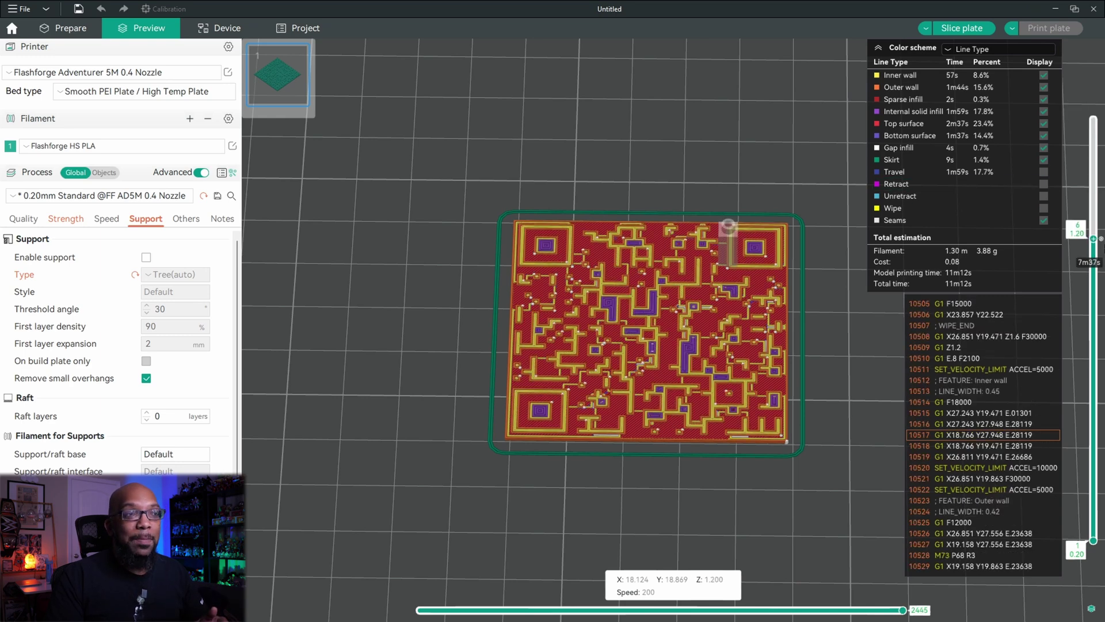
{"action": "left_click", "coordinate": [81, 28]}
Scale the QR plaque's Z size to 3 mm (50 x 50 x 3 mm) and slice the plate.
{"action": "scroll", "coordinate": [778, 233], "scroll_direction": "down", "scroll_amount": 10}
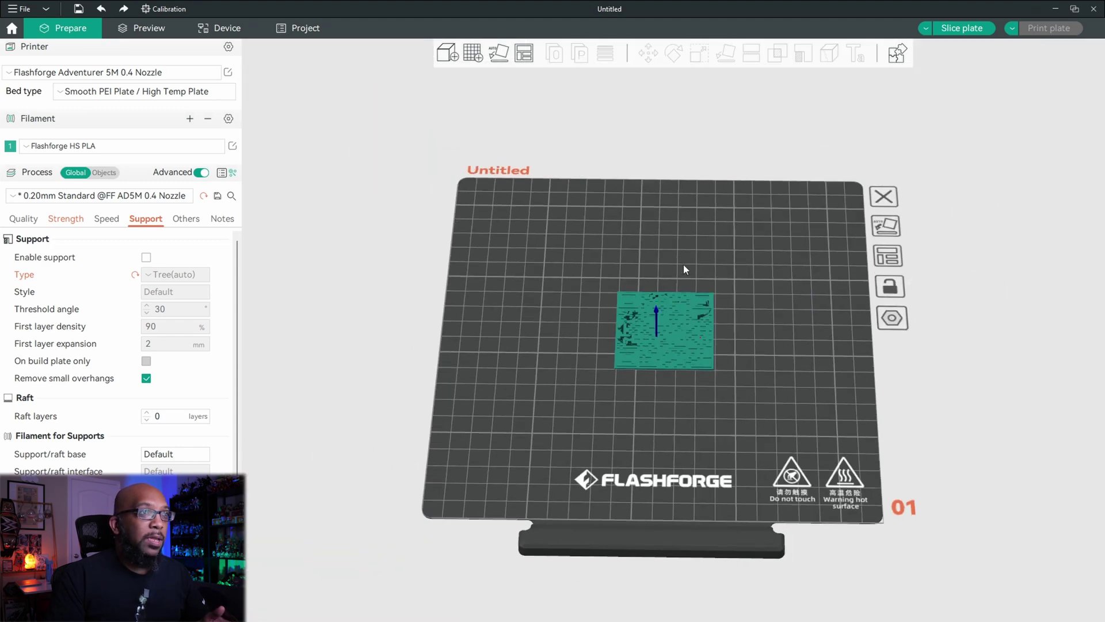
{"action": "left_click", "coordinate": [679, 334]}
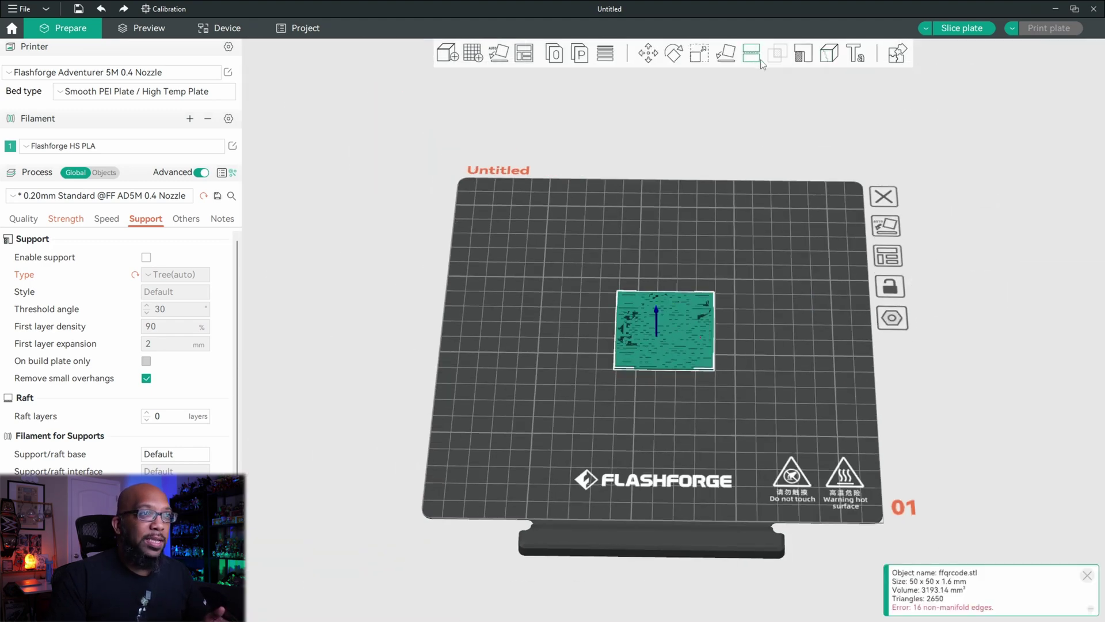
{"action": "left_click", "coordinate": [701, 58]}
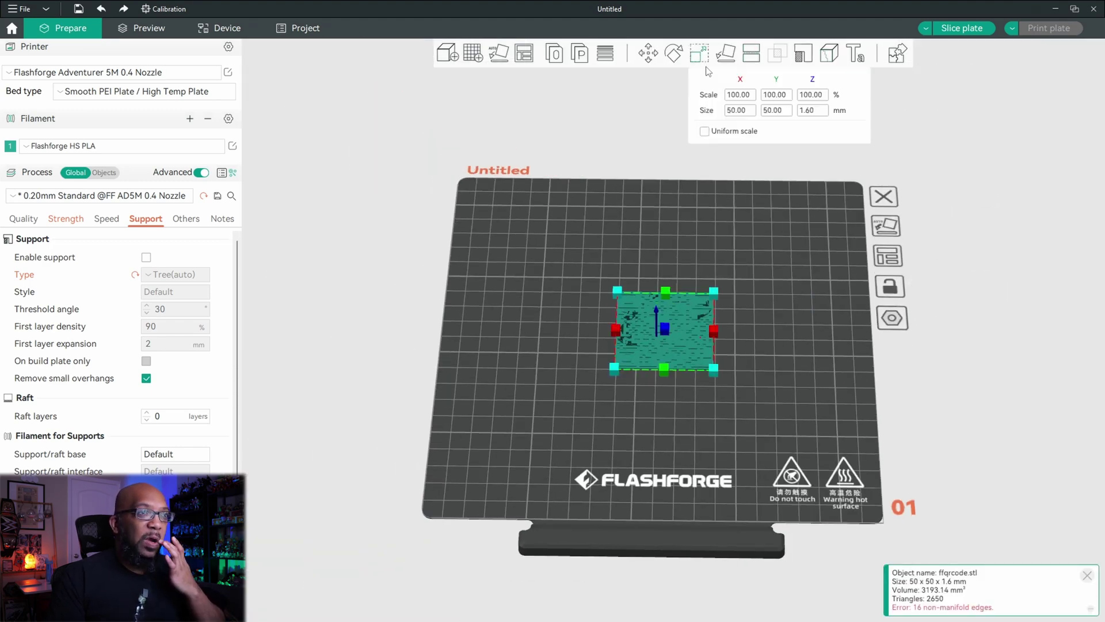
{"action": "left_click", "coordinate": [812, 111]}
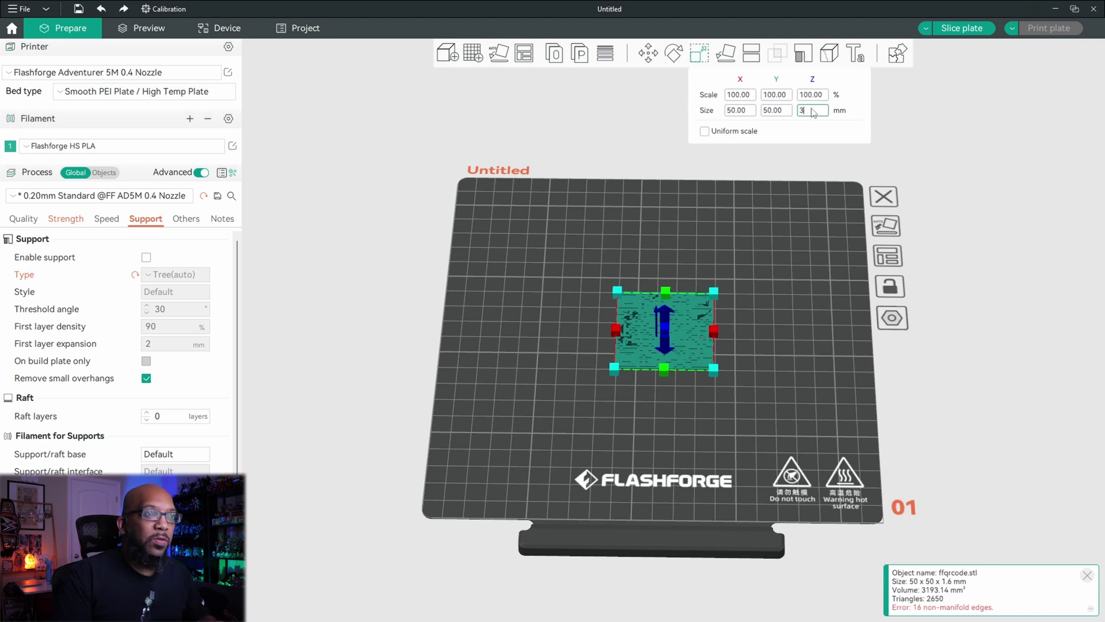
{"action": "type", "text": "3"}
{"action": "key", "text": "Return"}
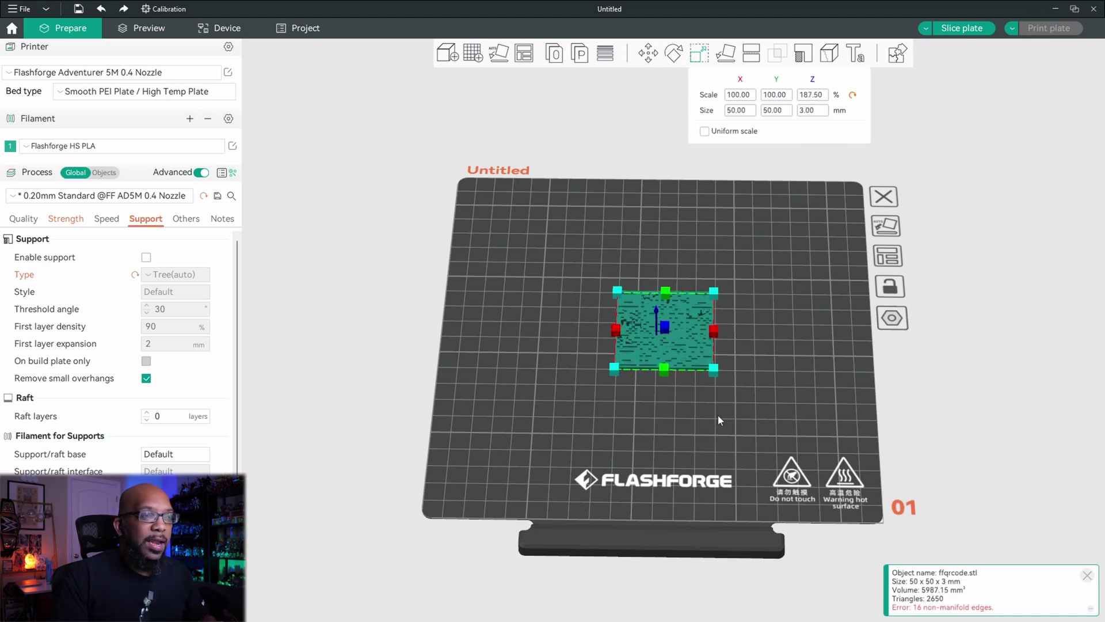
{"action": "left_click", "coordinate": [961, 28]}
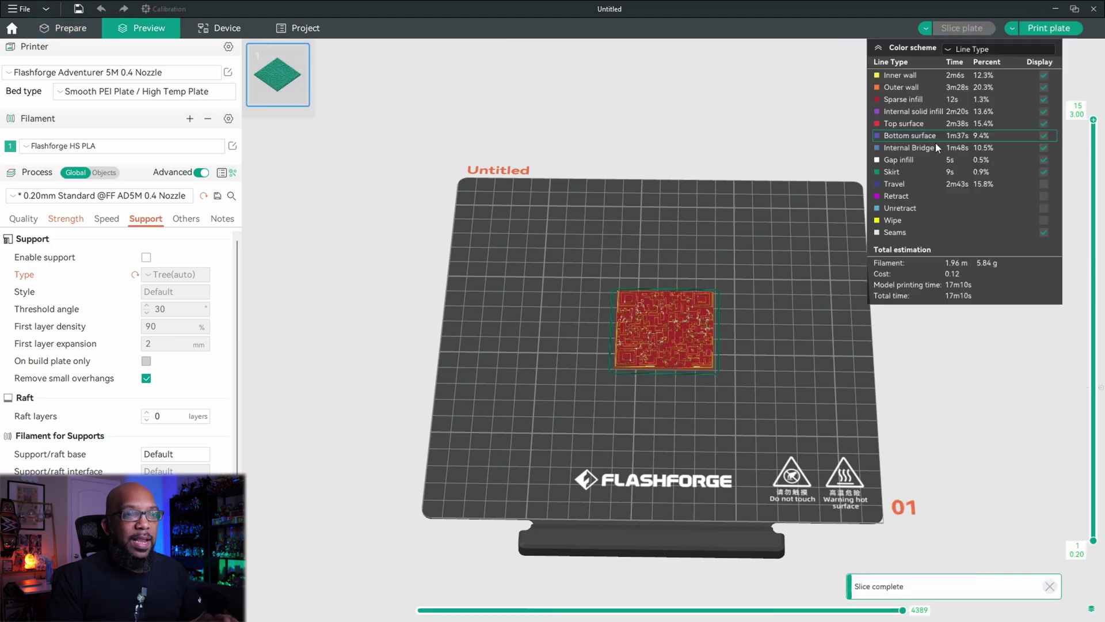
Inspect the sliced preview at layer 12 and at layer 7, where the top colour begins.
{"action": "key", "text": "z"}
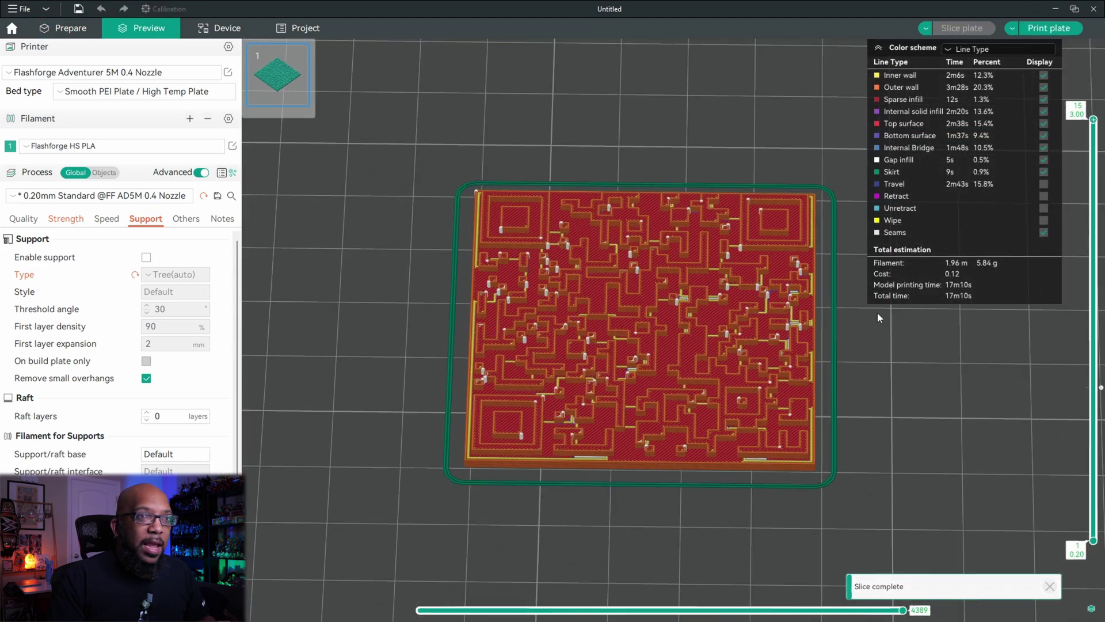
{"action": "left_click_drag", "start_coordinate": [1093, 120], "coordinate": [1100, 385]}
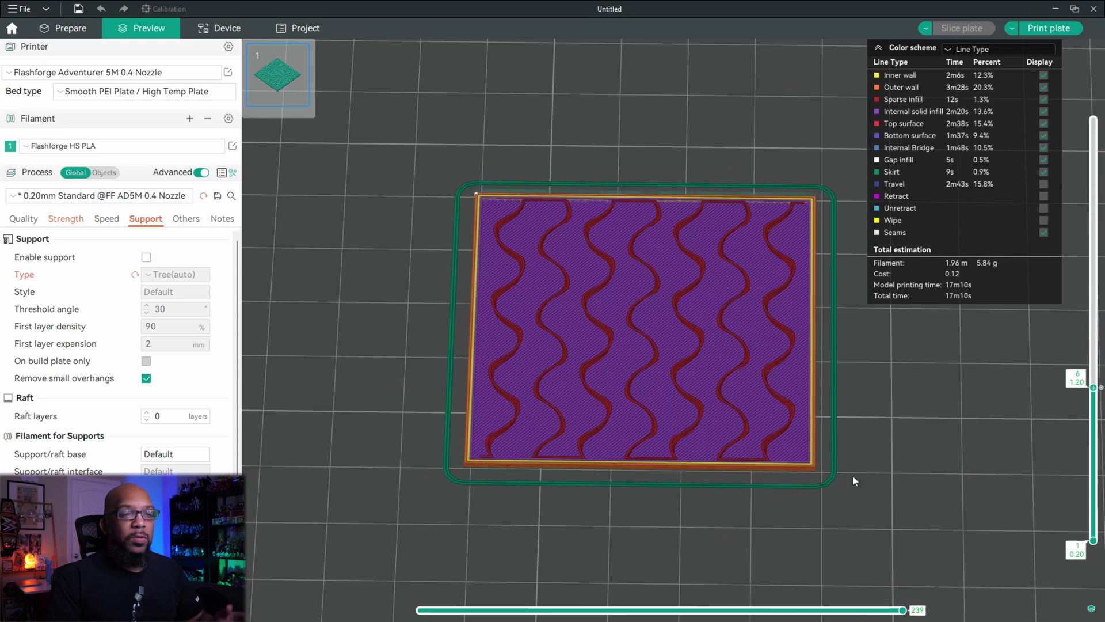
{"action": "mouse_move", "coordinate": [902, 610]}
{"action": "left_mouse_down"}
{"action": "mouse_move", "coordinate": [477, 610]}
{"action": "mouse_move", "coordinate": [903, 610]}
{"action": "left_mouse_up"}
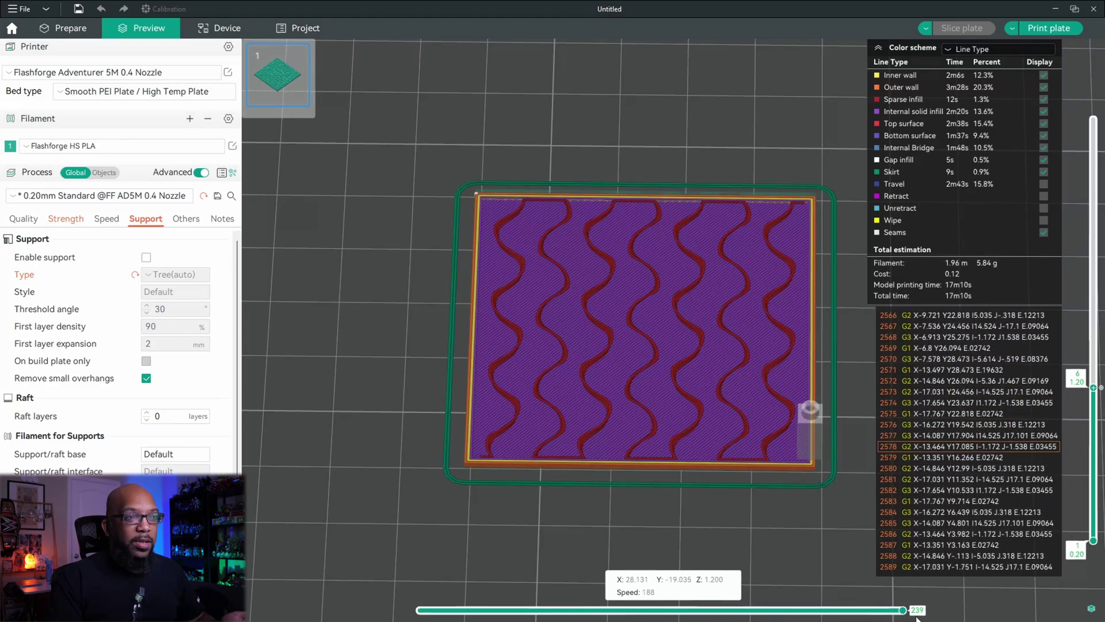
{"action": "mouse_move", "coordinate": [1095, 392]}
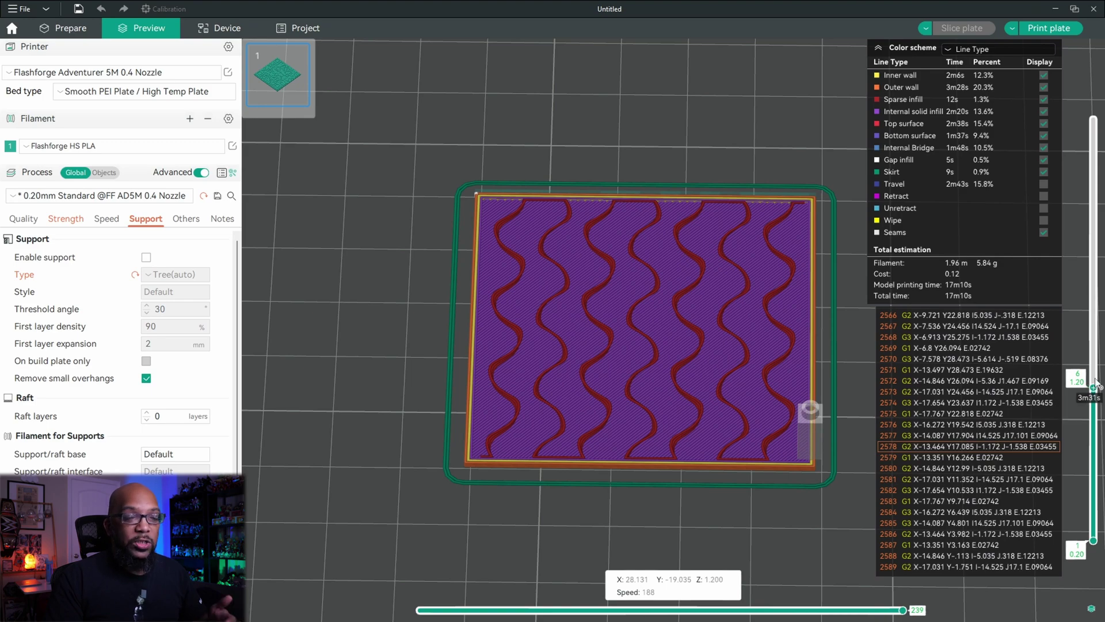
{"action": "left_click_drag", "start_coordinate": [1094, 392], "coordinate": [1099, 293]}
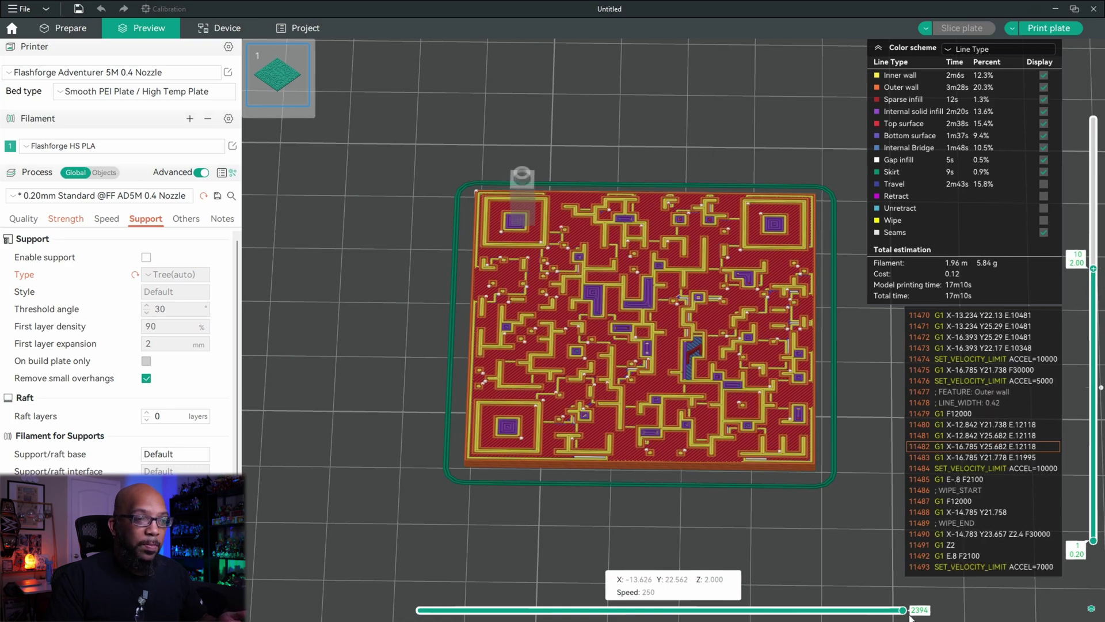
{"action": "left_click_drag", "start_coordinate": [903, 609], "coordinate": [420, 610]}
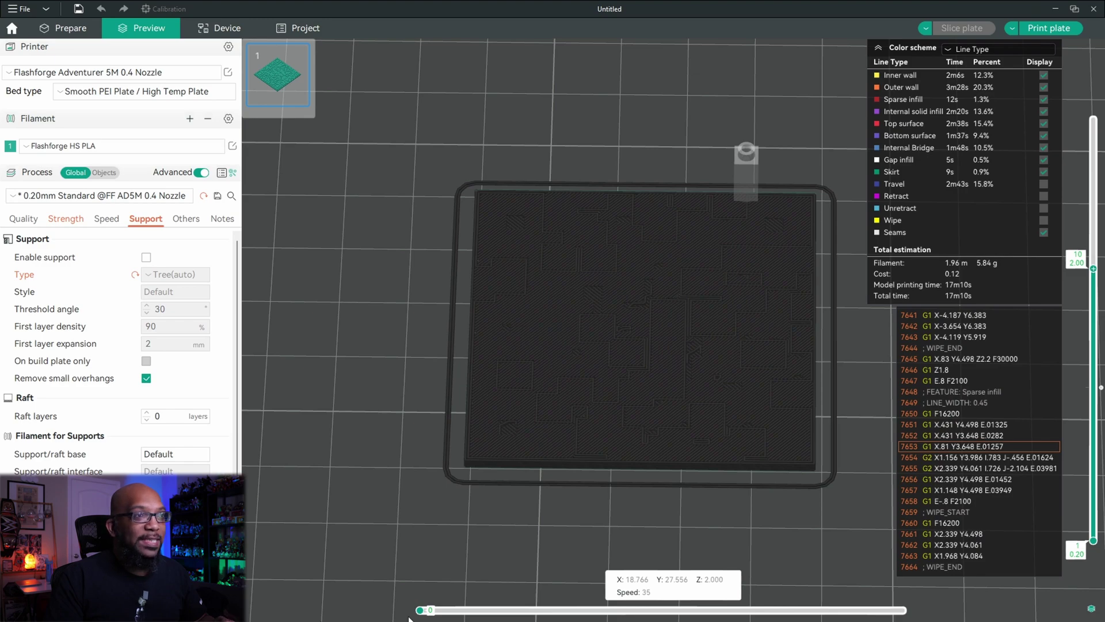
{"action": "mouse_move", "coordinate": [420, 610]}
{"action": "left_mouse_down"}
{"action": "mouse_move", "coordinate": [651, 610]}
{"action": "mouse_move", "coordinate": [932, 578]}
{"action": "left_mouse_up"}
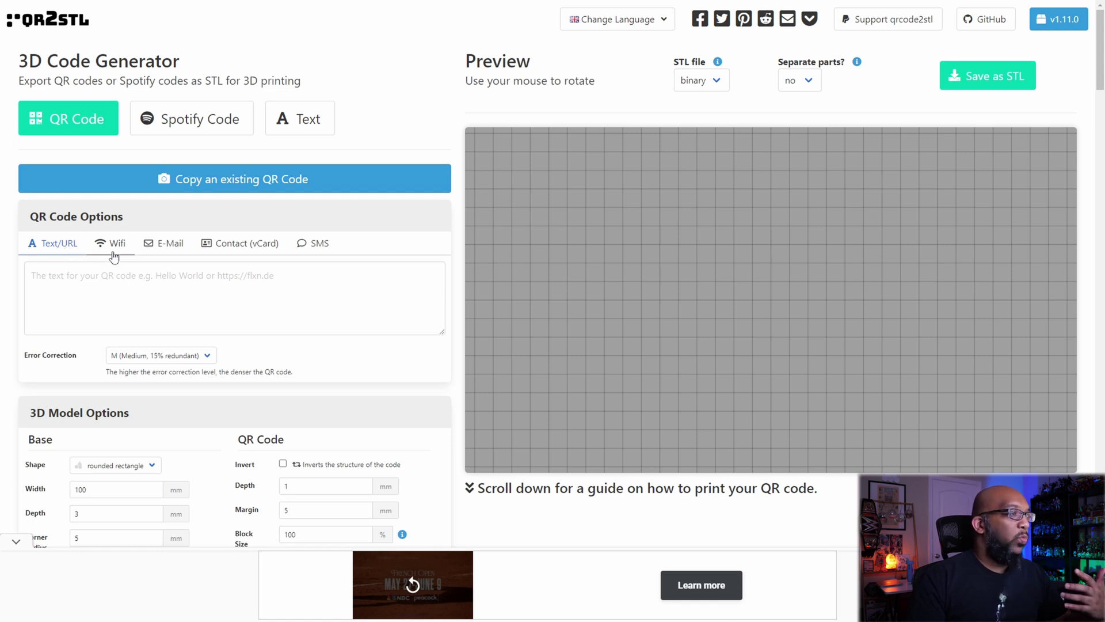
Check the Contact option, then paste the website address into the Text/URL QR field.
{"action": "left_click", "coordinate": [245, 249]}
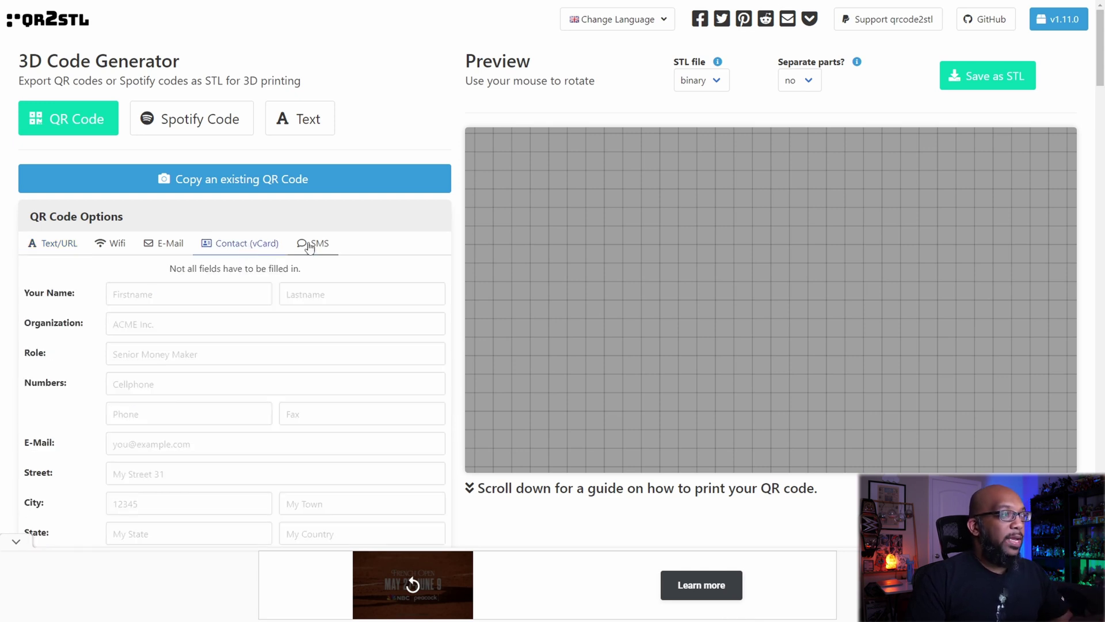
{"action": "left_click", "coordinate": [67, 248]}
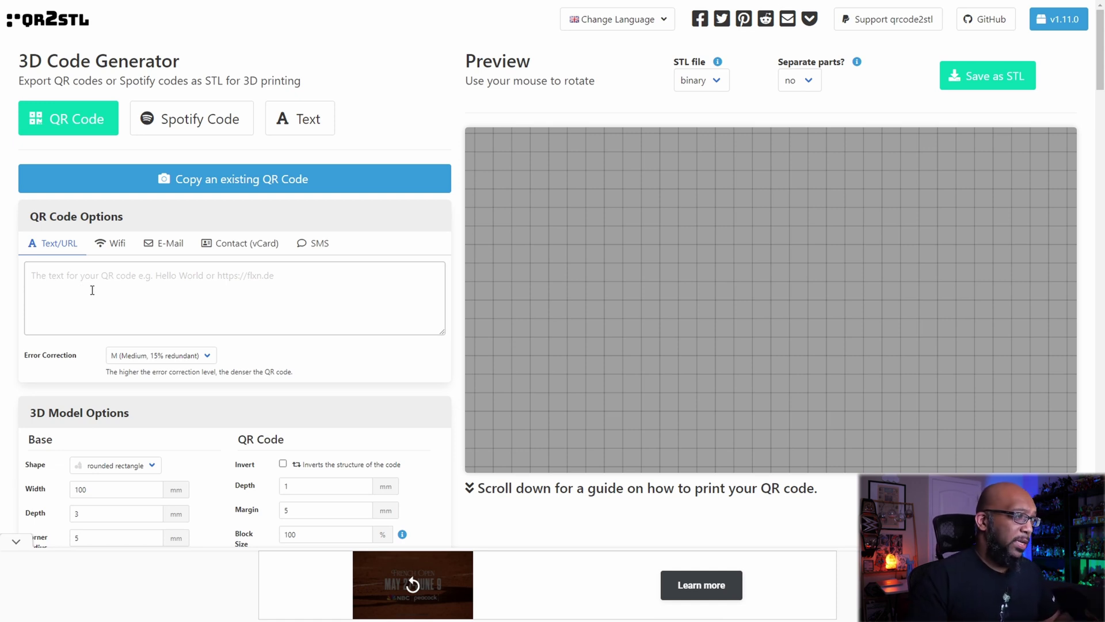
{"action": "left_click", "coordinate": [74, 278]}
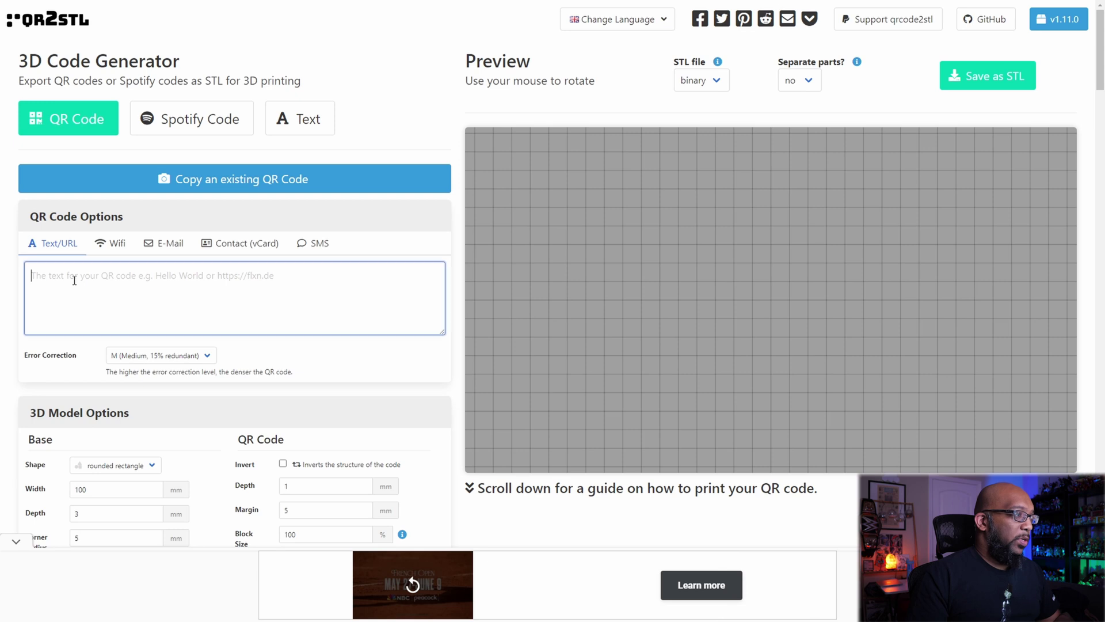
{"action": "right_click", "coordinate": [74, 280]}
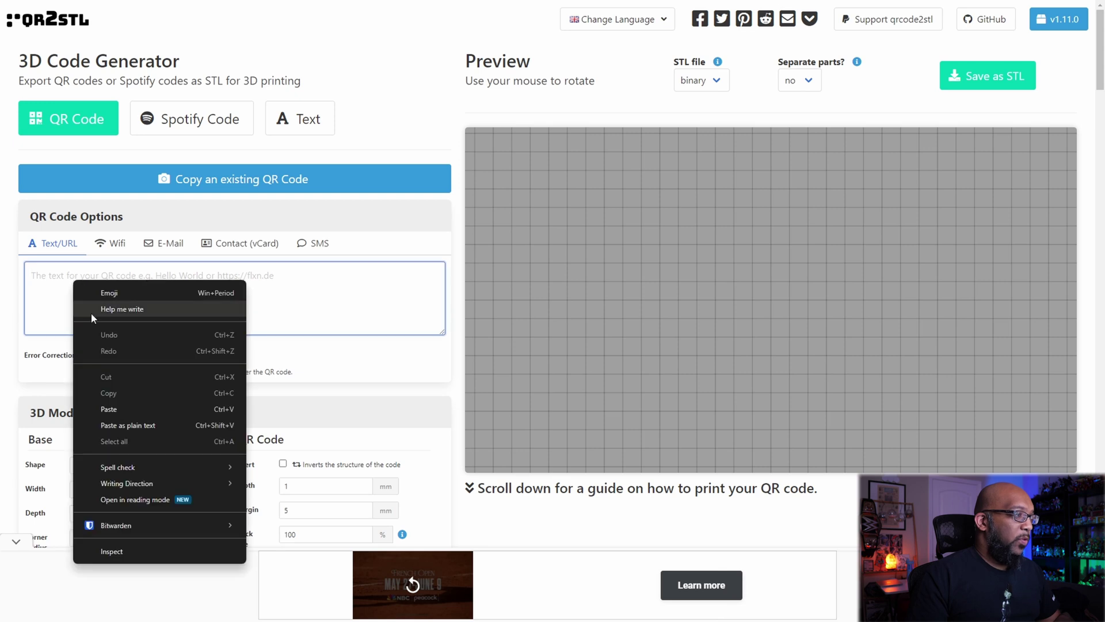
{"action": "left_click", "coordinate": [118, 410]}
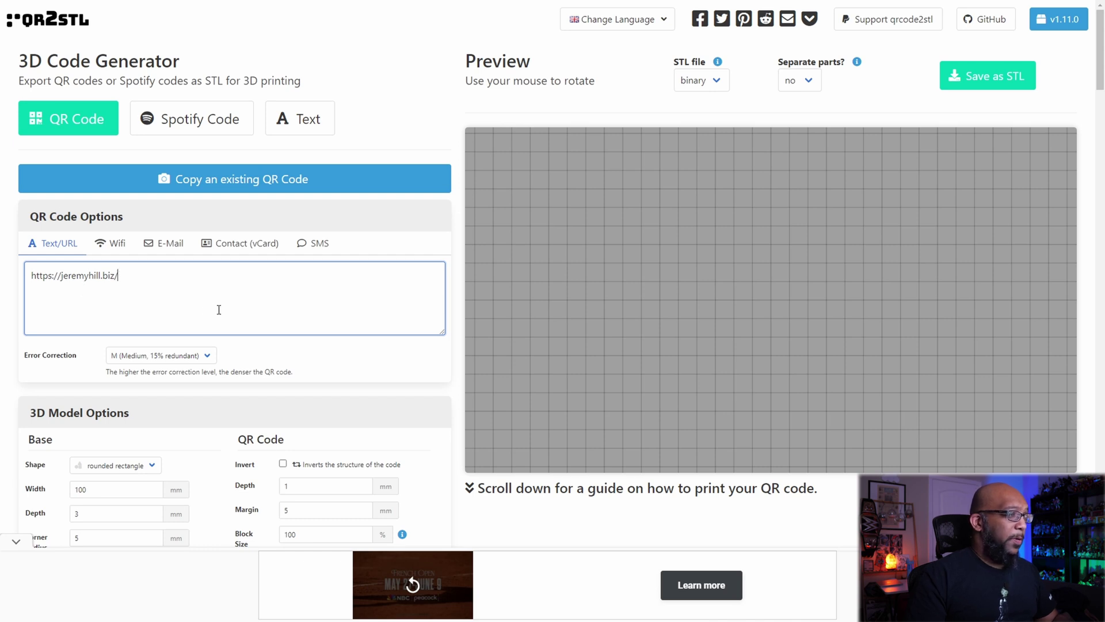
{"action": "scroll", "coordinate": [206, 310], "scroll_direction": "down", "scroll_amount": 5}
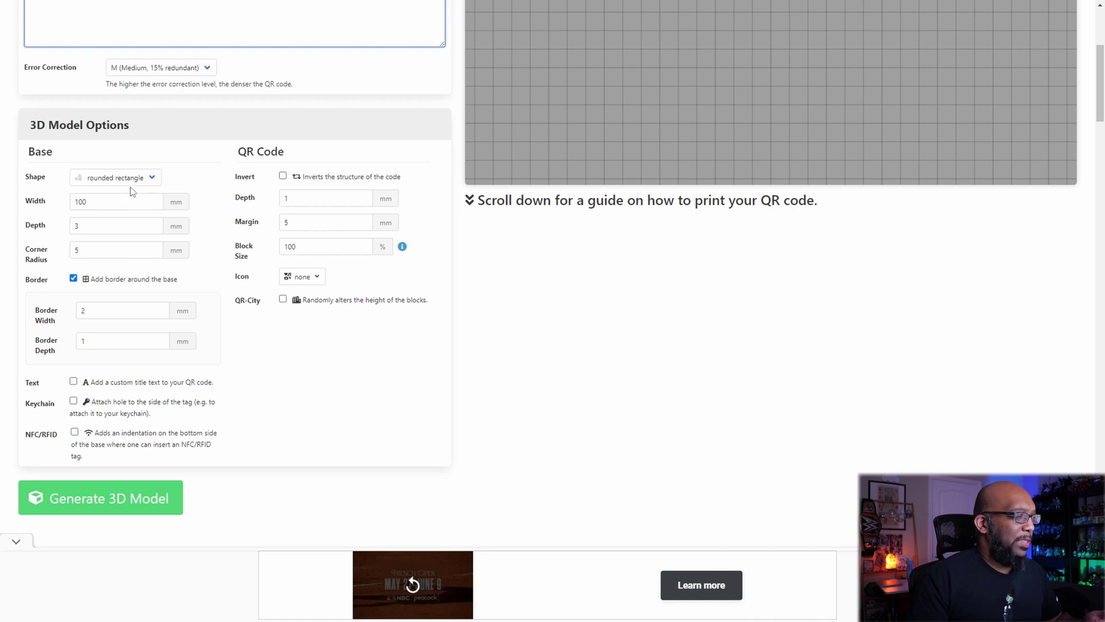
Keep the rounded-rectangle base and add the title text 'Portfolio' to the plaque.
{"action": "left_click", "coordinate": [135, 180]}
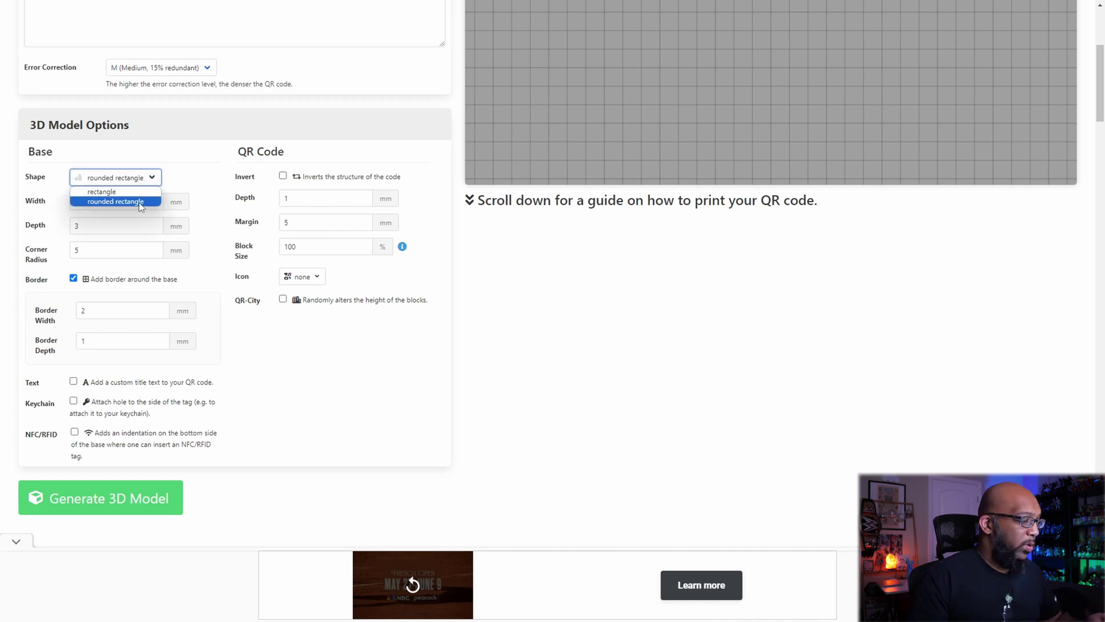
{"action": "left_click", "coordinate": [141, 203]}
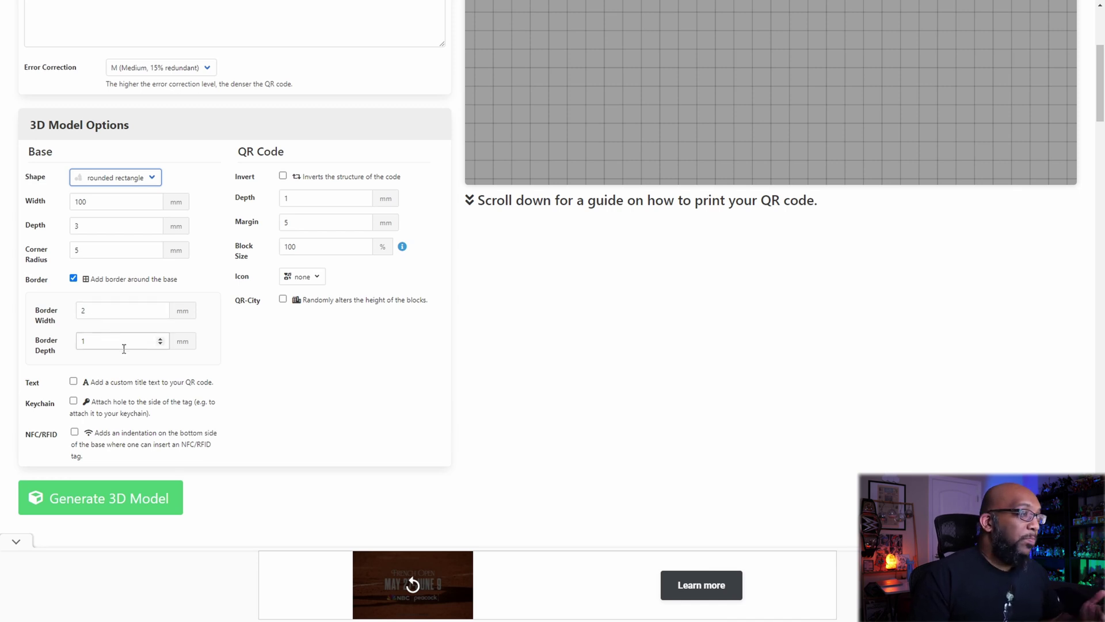
{"action": "scroll", "coordinate": [141, 345], "scroll_direction": "down", "scroll_amount": 2}
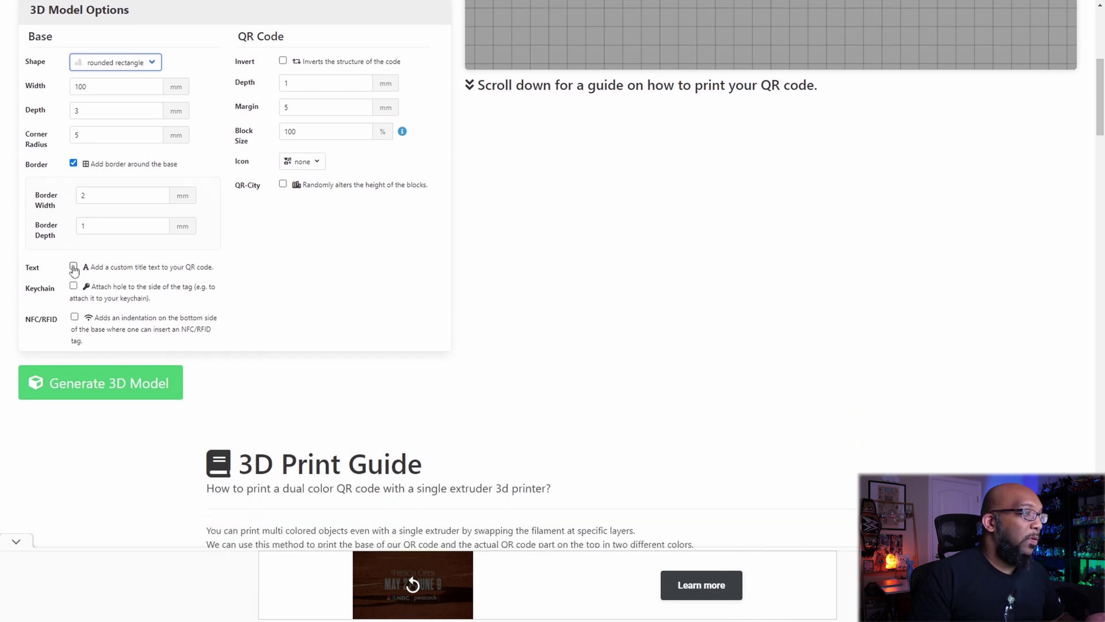
{"action": "left_click", "coordinate": [73, 267]}
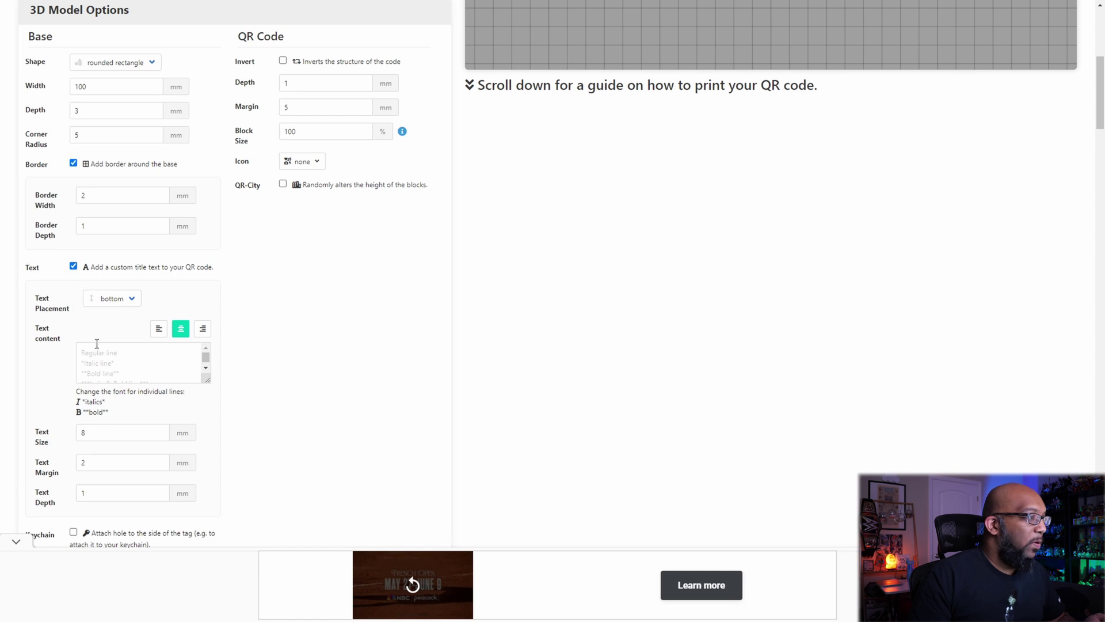
{"action": "left_click", "coordinate": [107, 375]}
{"action": "left_click", "coordinate": [112, 366]}
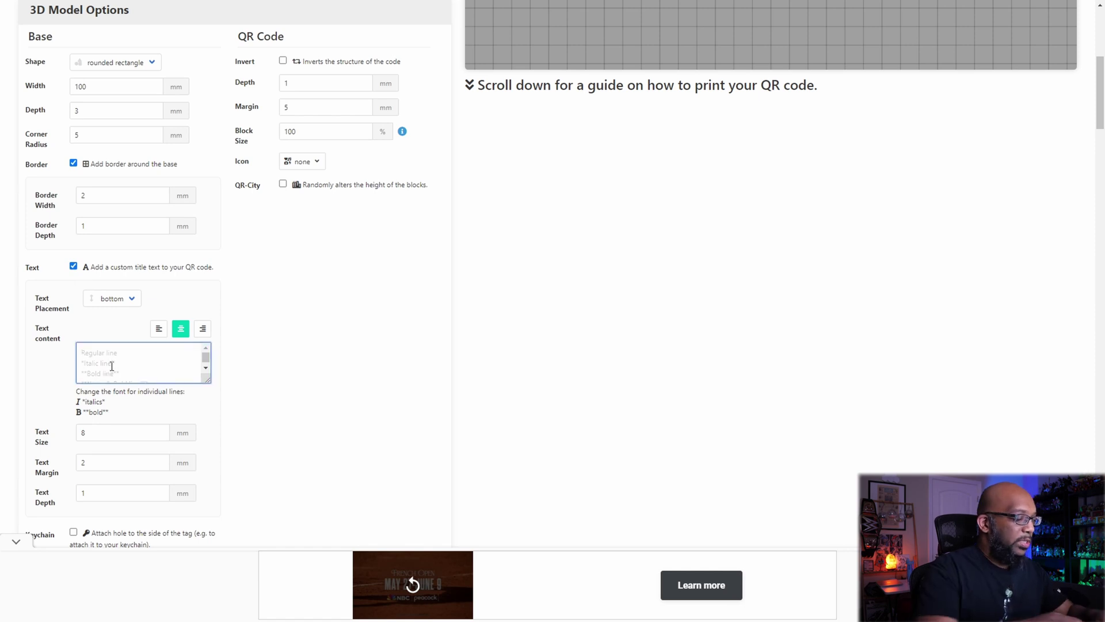
{"action": "type", "text": "Po"}
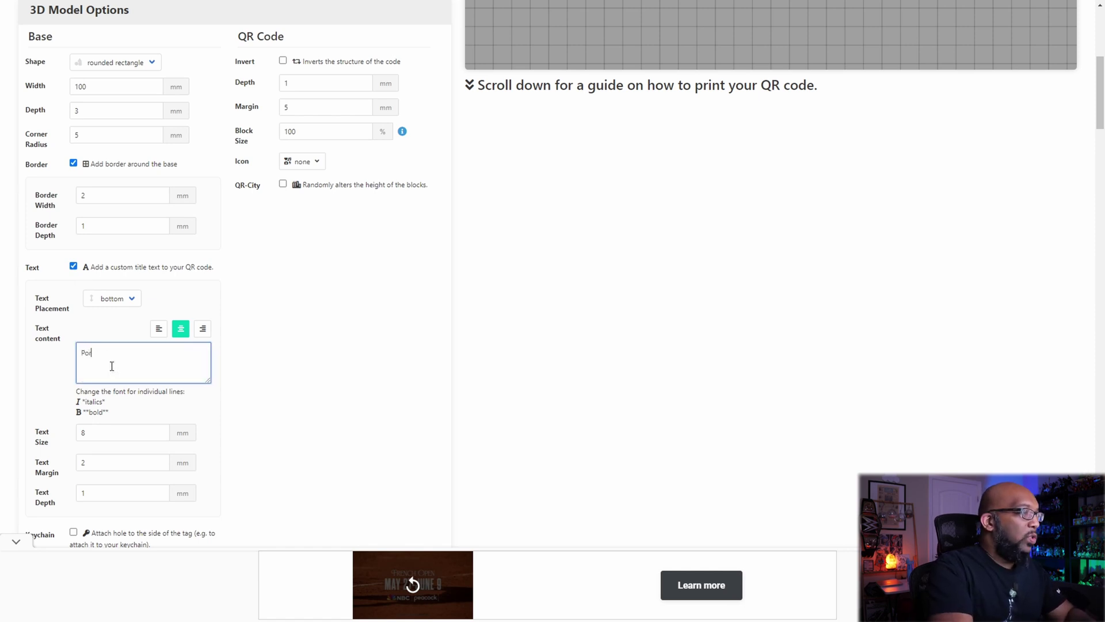
{"action": "type", "text": "rtfolio"}
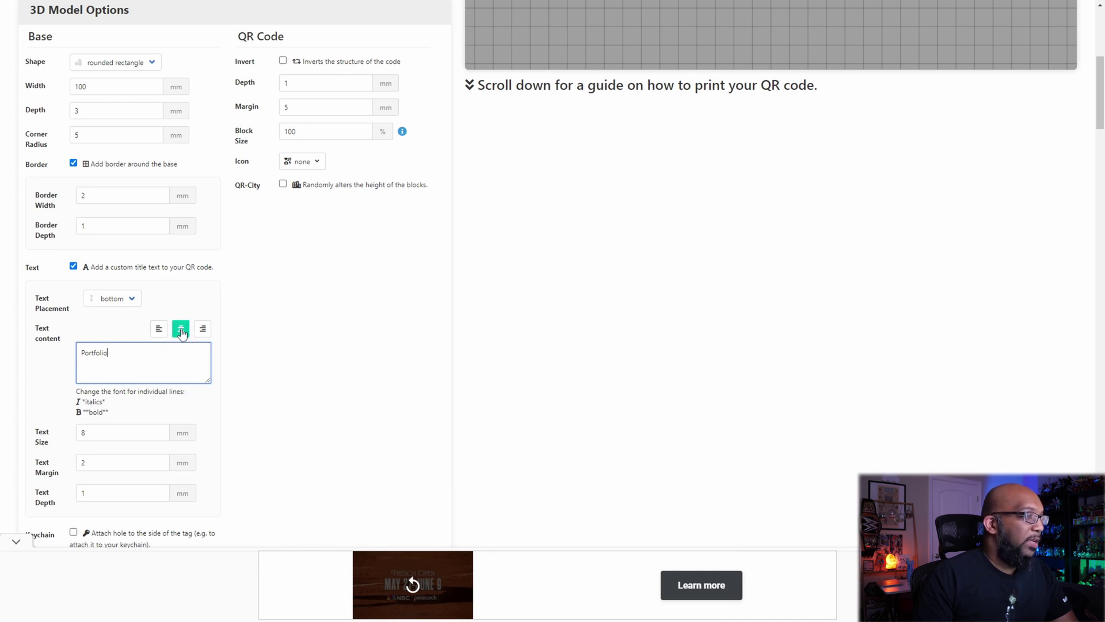
{"action": "scroll", "coordinate": [275, 403], "scroll_direction": "down", "scroll_amount": 2}
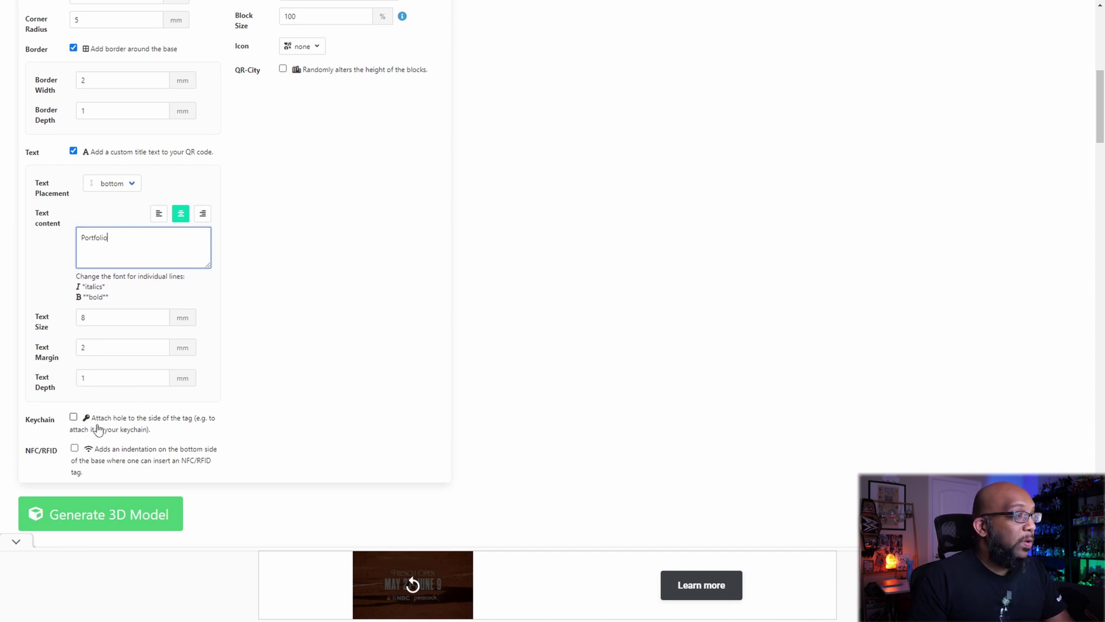
{"action": "scroll", "coordinate": [98, 429], "scroll_direction": "down", "scroll_amount": 1}
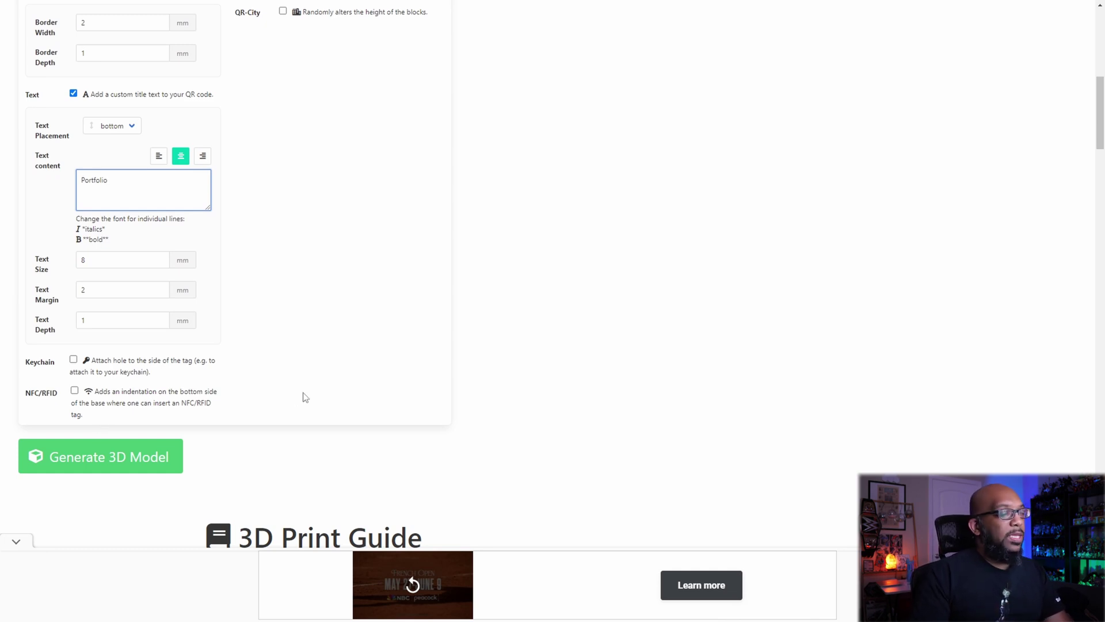
Generate the 3D model of the Portfolio QR plaque.
{"action": "left_click", "coordinate": [91, 456]}
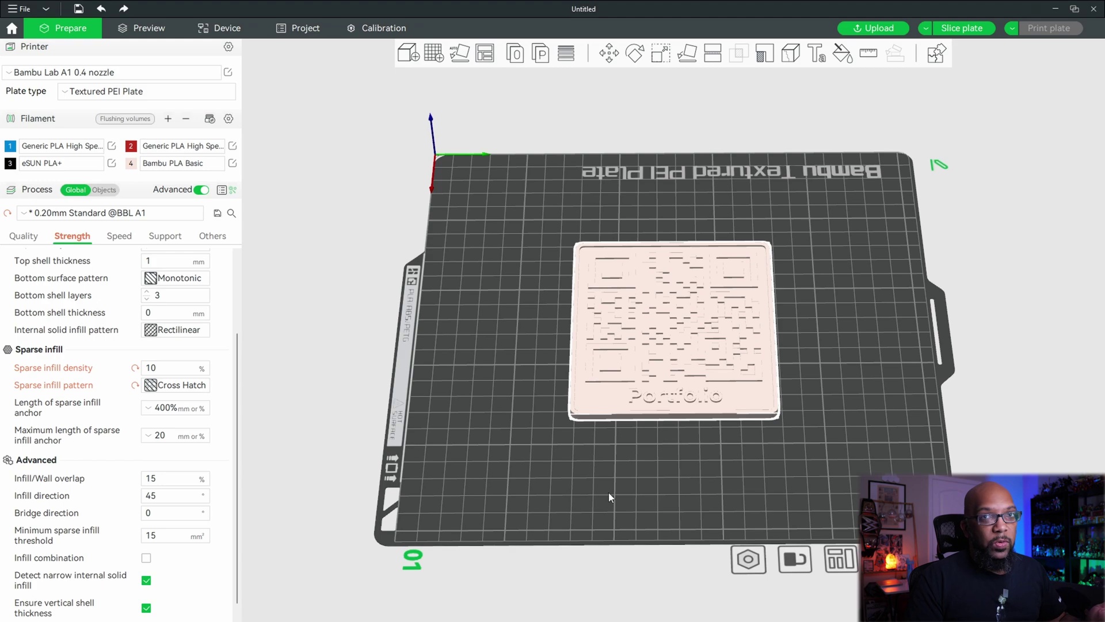
Review the Strength settings, confirming sparse infill at 10% density with a Cross Hatch pattern.
{"action": "left_click_drag", "start_coordinate": [555, 487], "coordinate": [561, 490]}
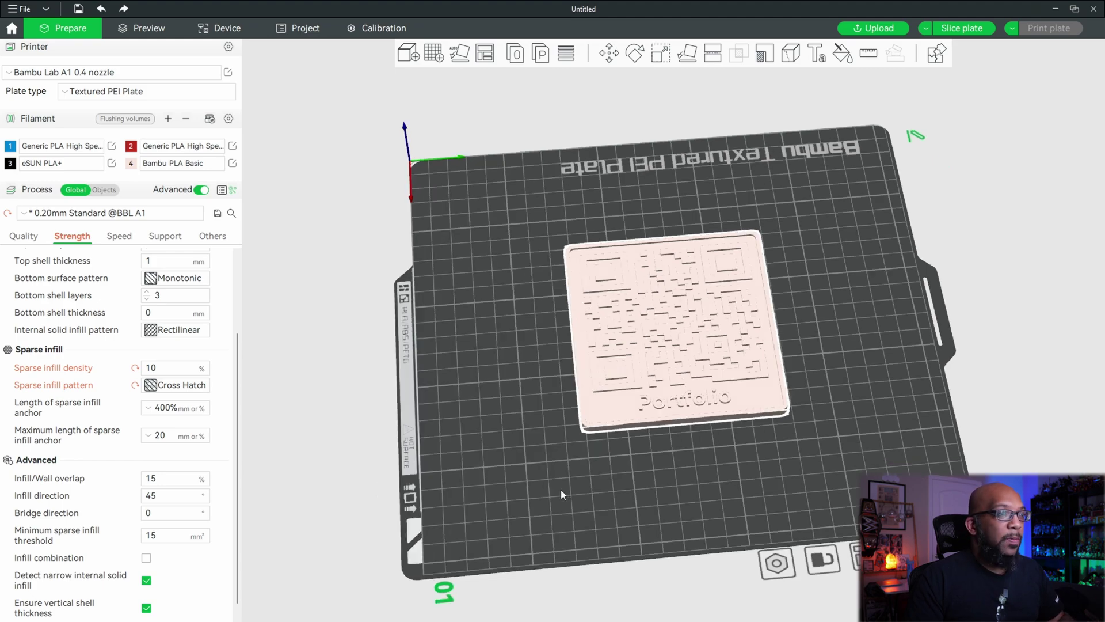
{"action": "scroll", "coordinate": [684, 419], "scroll_direction": "up", "scroll_amount": 3}
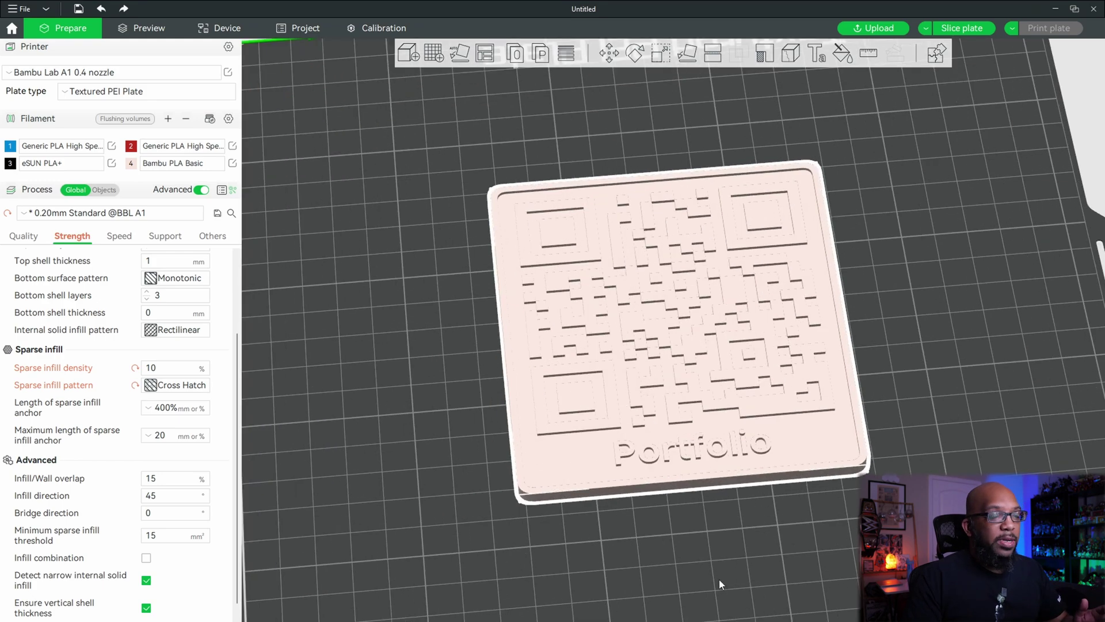
{"action": "left_click_drag", "start_coordinate": [720, 579], "coordinate": [721, 555]}
{"action": "scroll", "coordinate": [685, 545], "scroll_direction": "up", "scroll_amount": 2}
{"action": "scroll", "coordinate": [739, 560], "scroll_direction": "up", "scroll_amount": 2}
{"action": "scroll", "coordinate": [738, 560], "scroll_direction": "down", "scroll_amount": 5}
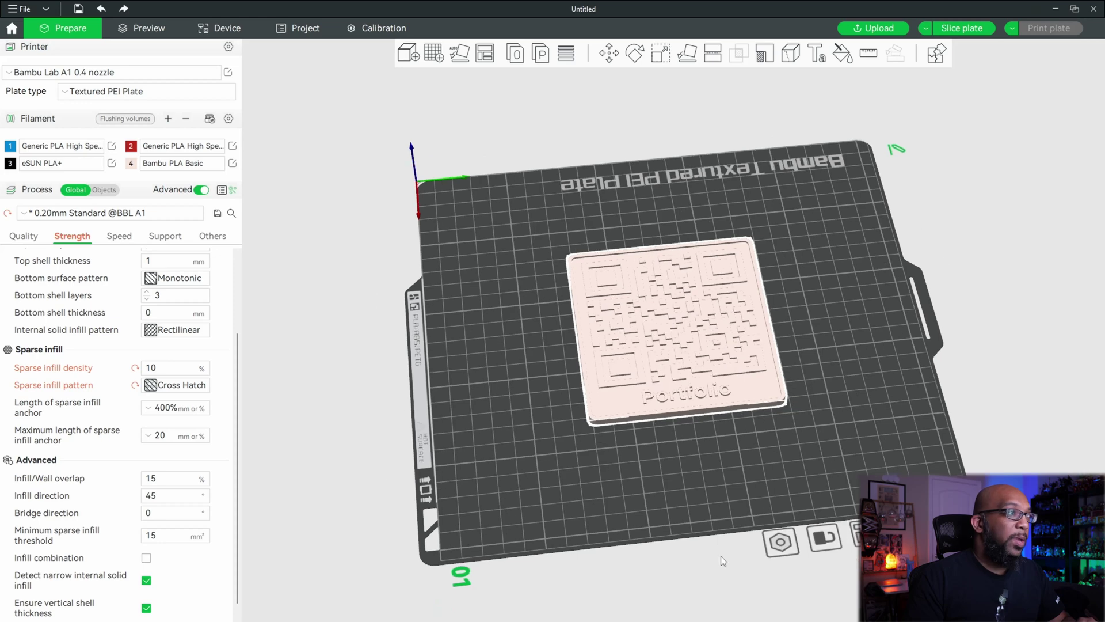
{"action": "left_click", "coordinate": [22, 236]}
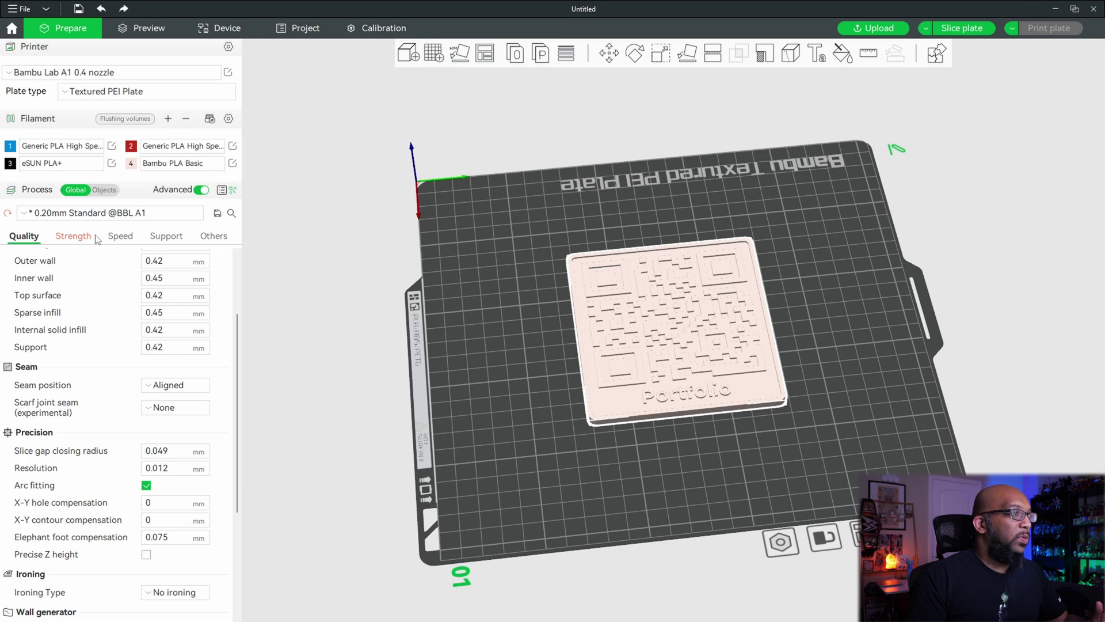
{"action": "scroll", "coordinate": [80, 311], "scroll_direction": "up", "scroll_amount": 3}
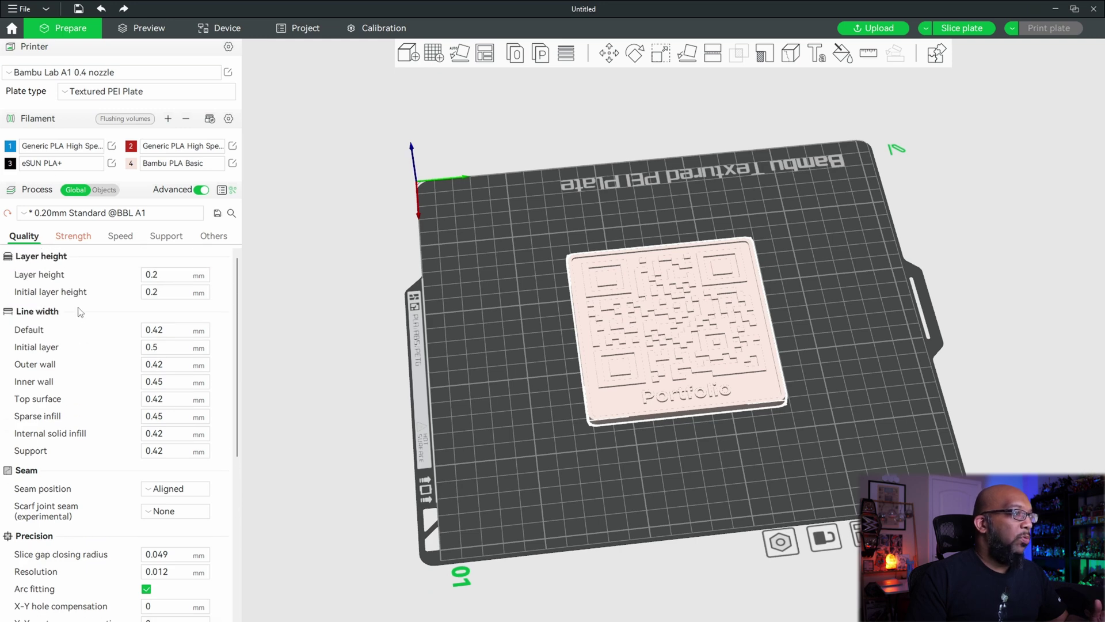
{"action": "left_click", "coordinate": [73, 236]}
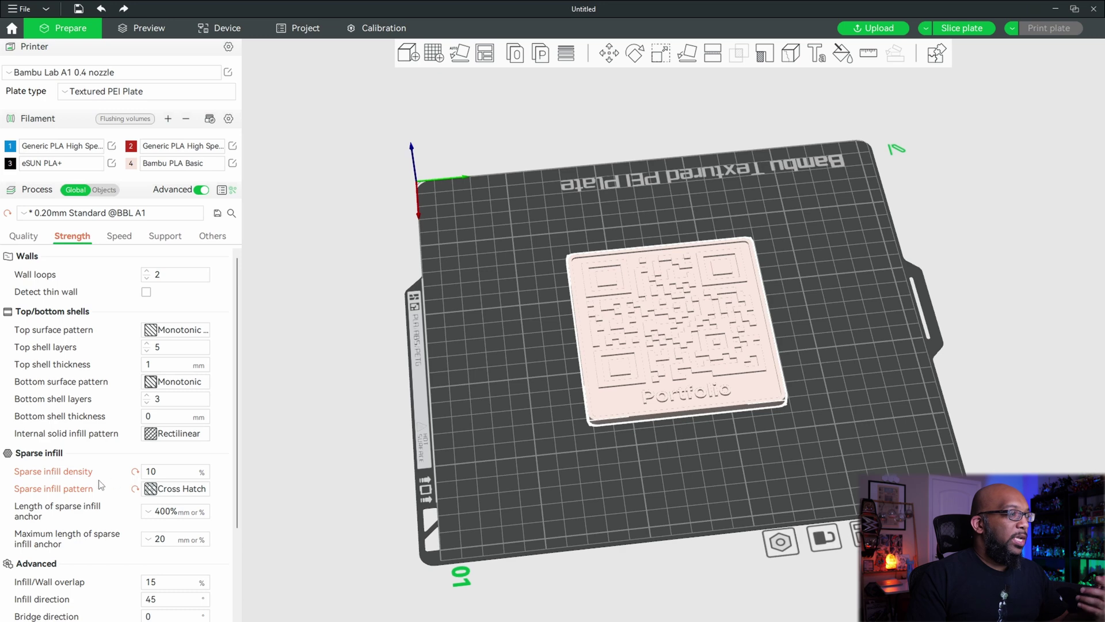
{"action": "scroll", "coordinate": [101, 483], "scroll_direction": "down", "scroll_amount": 1}
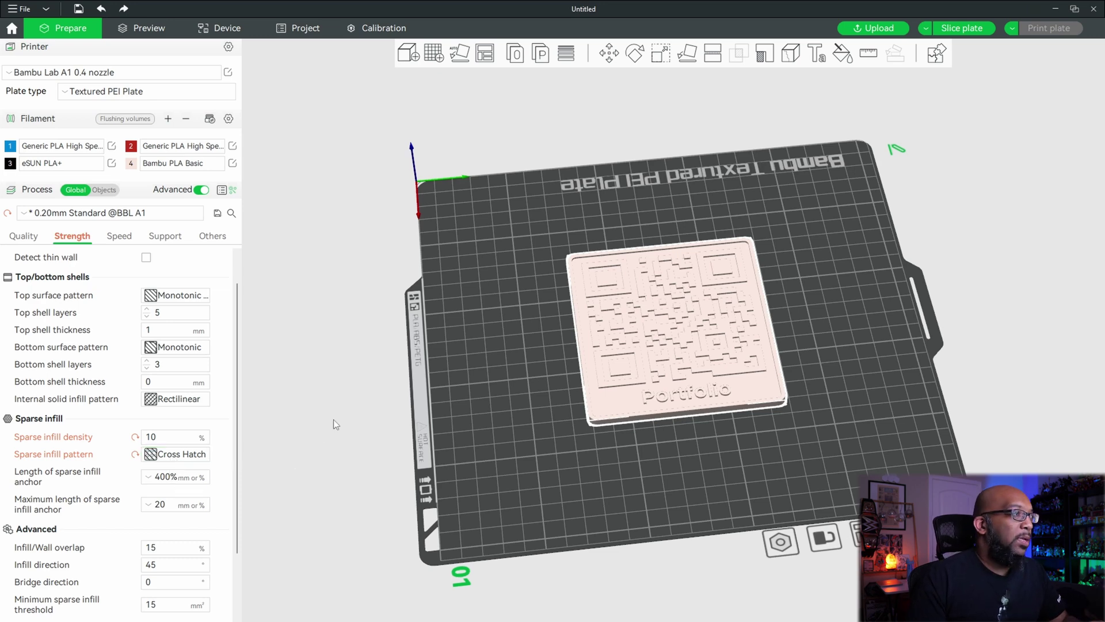
{"action": "scroll", "coordinate": [564, 365], "scroll_direction": "down", "scroll_amount": 1}
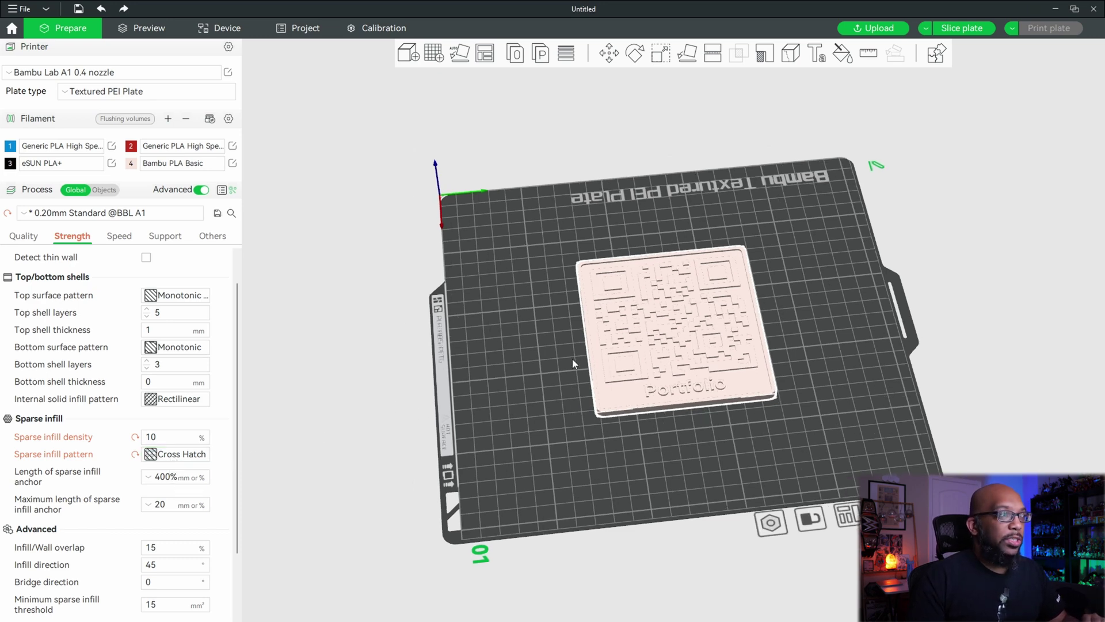
Slice the Portfolio plaque and dismiss the Slice ok notice.
{"action": "left_click", "coordinate": [956, 28]}
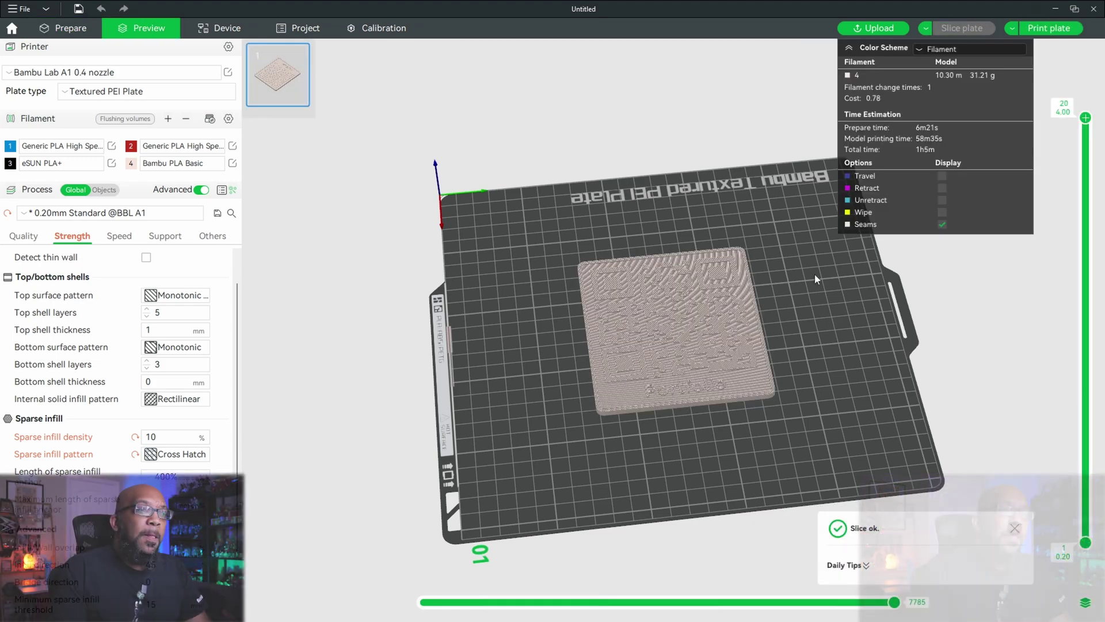
{"action": "scroll", "coordinate": [797, 373], "scroll_direction": "up", "scroll_amount": 2}
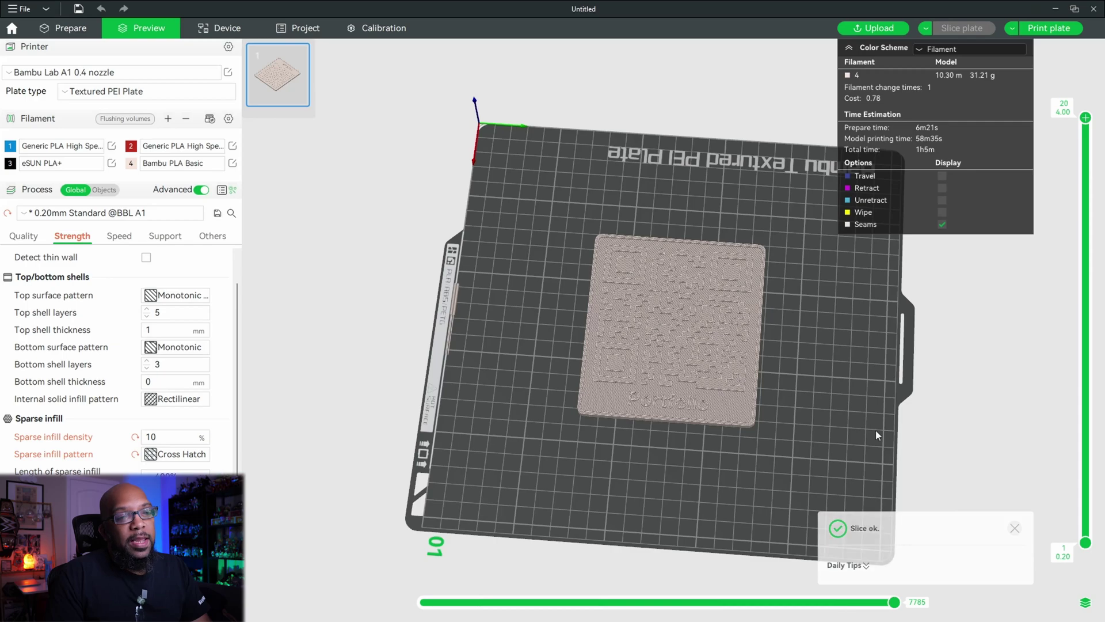
{"action": "left_click", "coordinate": [1014, 528]}
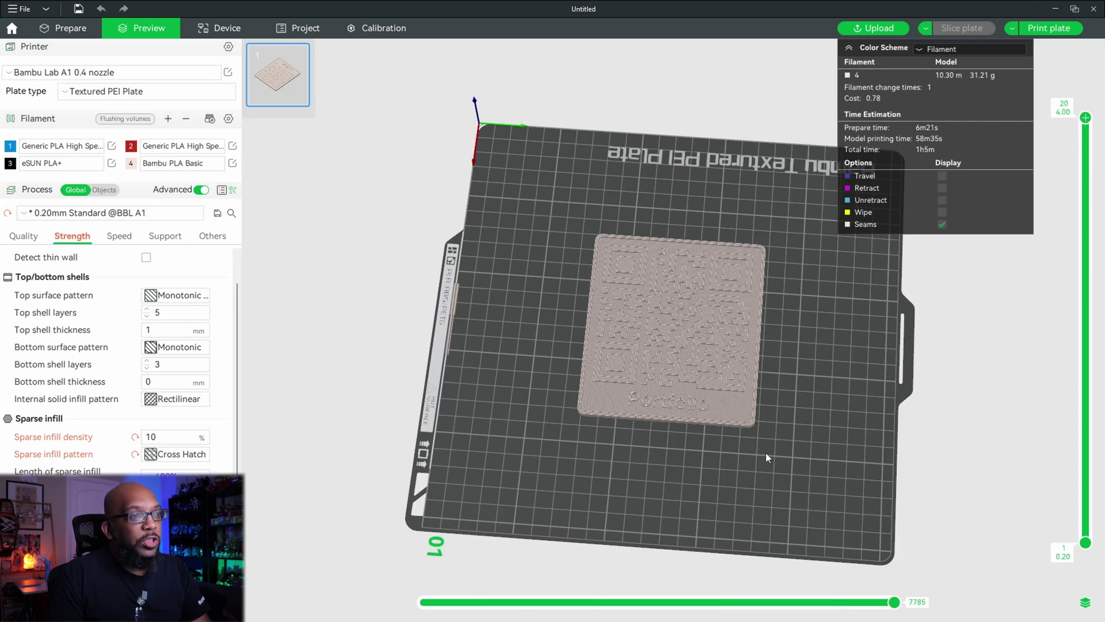
{"action": "scroll", "coordinate": [768, 453], "scroll_direction": "up", "scroll_amount": 2}
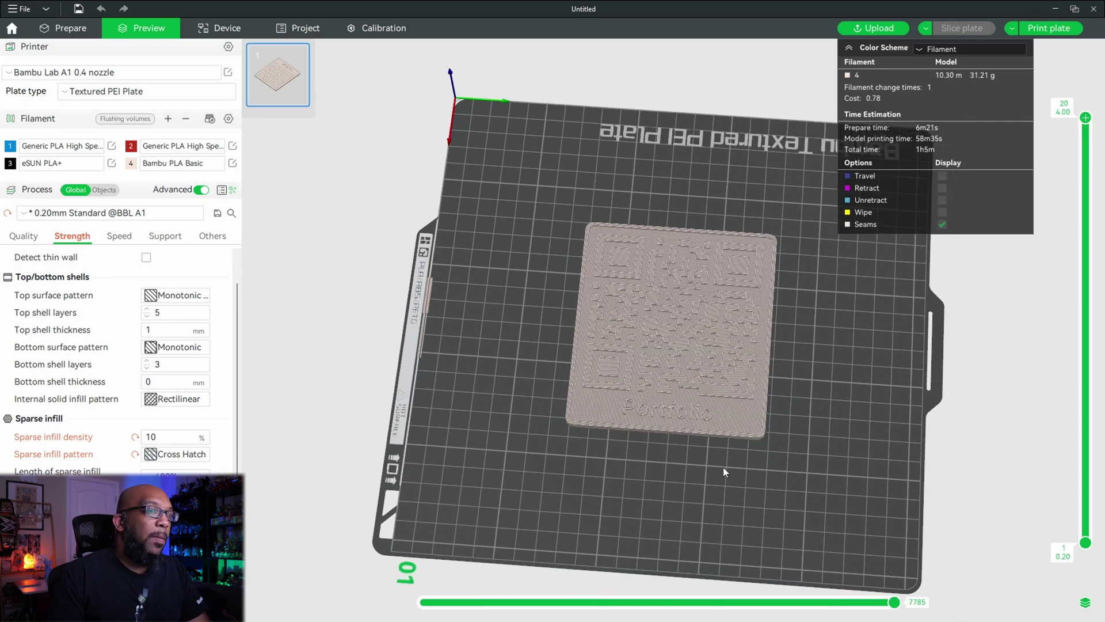
{"action": "left_click_drag", "start_coordinate": [723, 467], "coordinate": [613, 352]}
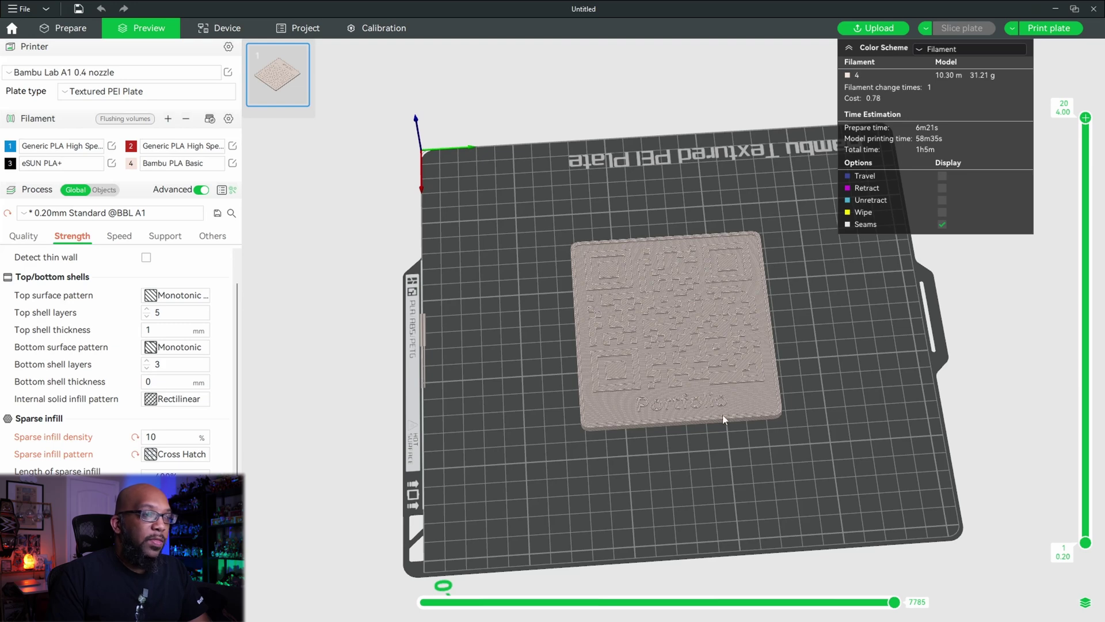
{"action": "left_click_drag", "start_coordinate": [821, 417], "coordinate": [815, 416]}
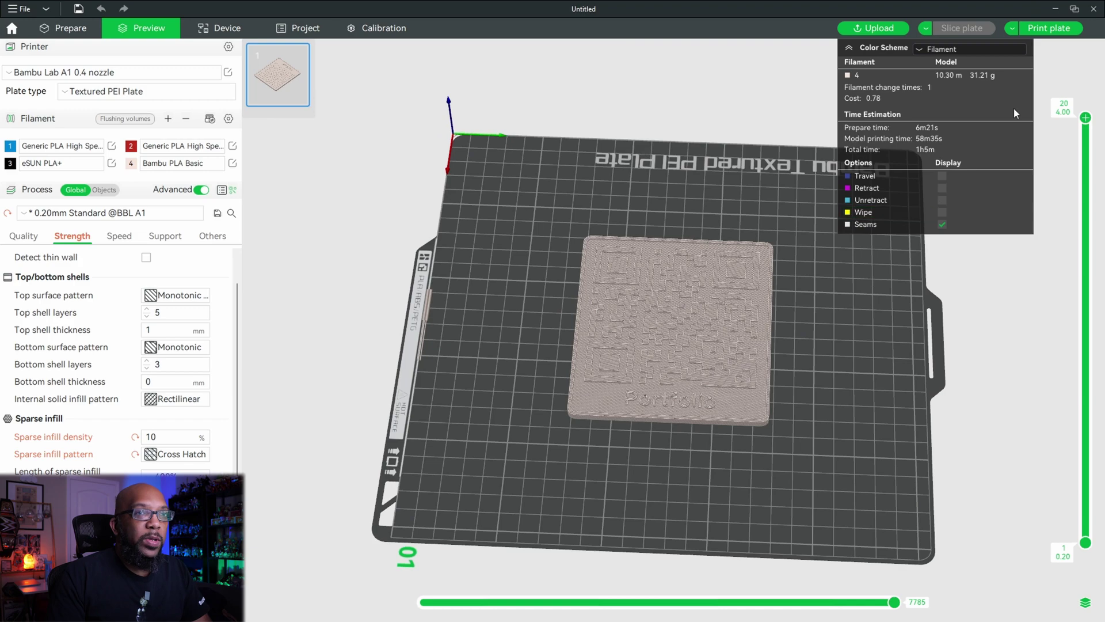
Inspect the preview at layers 9 and 6, replaying layer 6's toolpath partway.
{"action": "mouse_move", "coordinate": [1087, 122]}
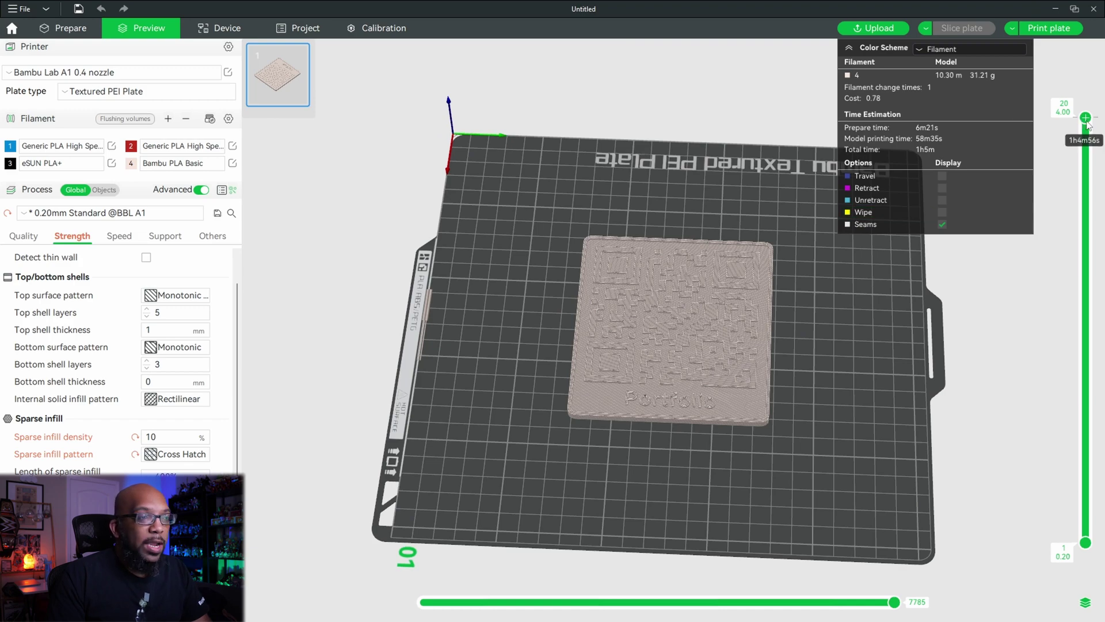
{"action": "left_click_drag", "start_coordinate": [1086, 118], "coordinate": [1086, 360]}
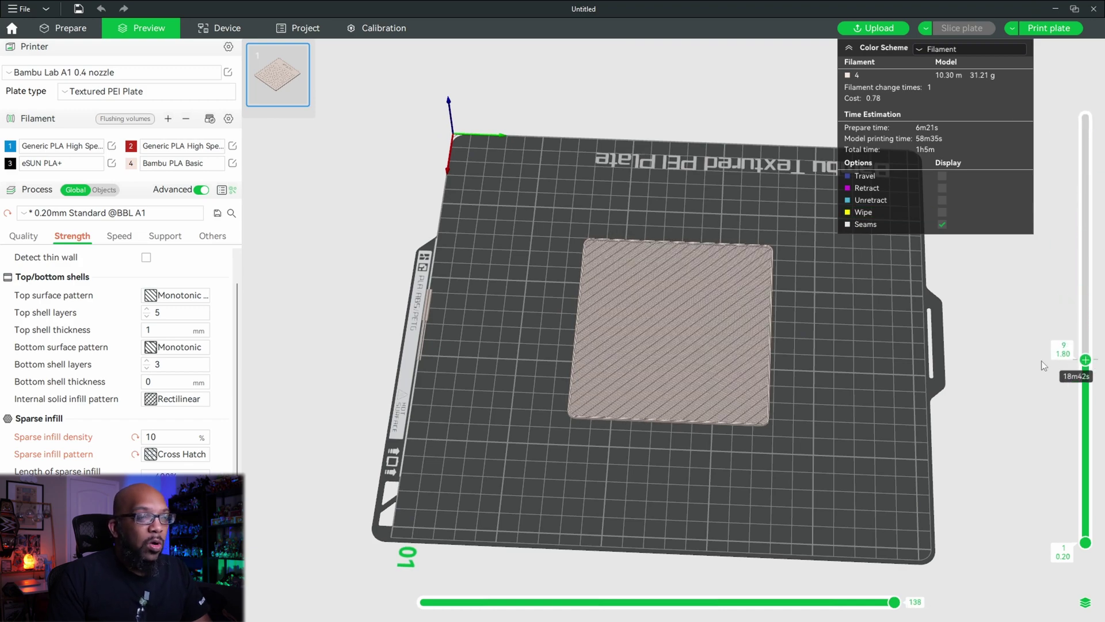
{"action": "scroll", "coordinate": [885, 405], "scroll_direction": "up", "scroll_amount": 5}
{"action": "left_click_drag", "start_coordinate": [899, 430], "coordinate": [902, 435]}
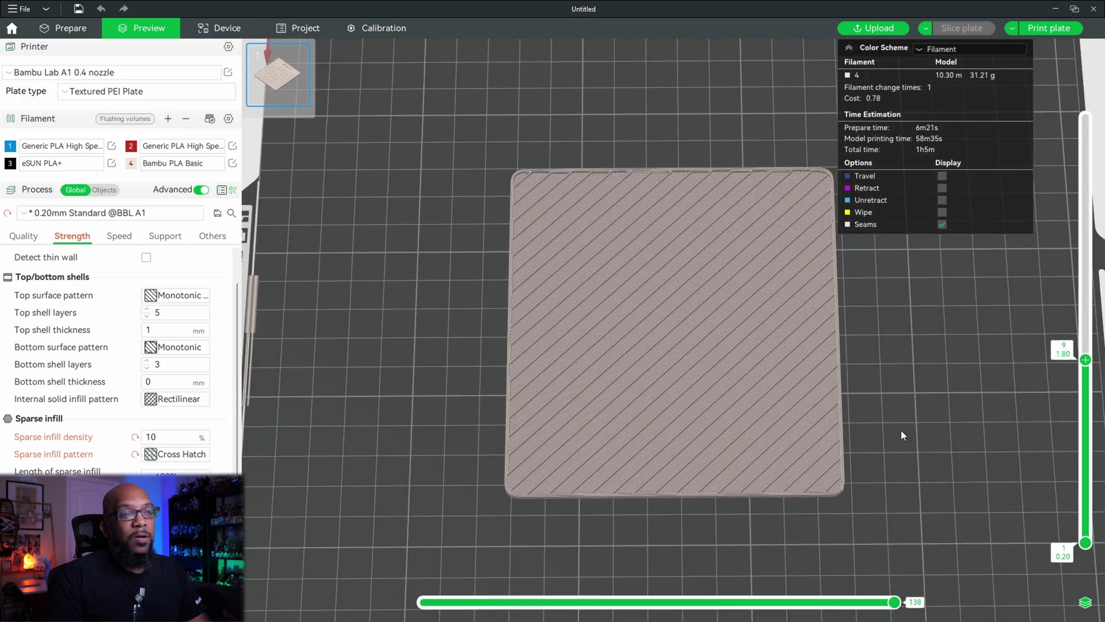
{"action": "left_click_drag", "start_coordinate": [1086, 360], "coordinate": [1085, 426]}
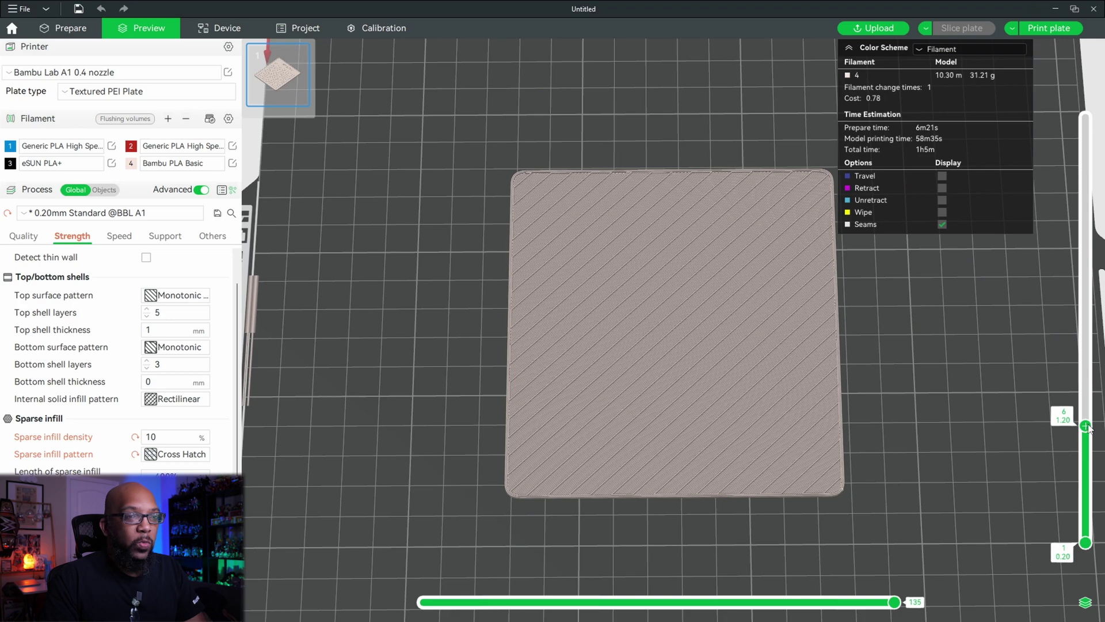
{"action": "mouse_move", "coordinate": [895, 605]}
{"action": "left_mouse_down"}
{"action": "mouse_move", "coordinate": [439, 604]}
{"action": "mouse_move", "coordinate": [909, 619]}
{"action": "left_mouse_up"}
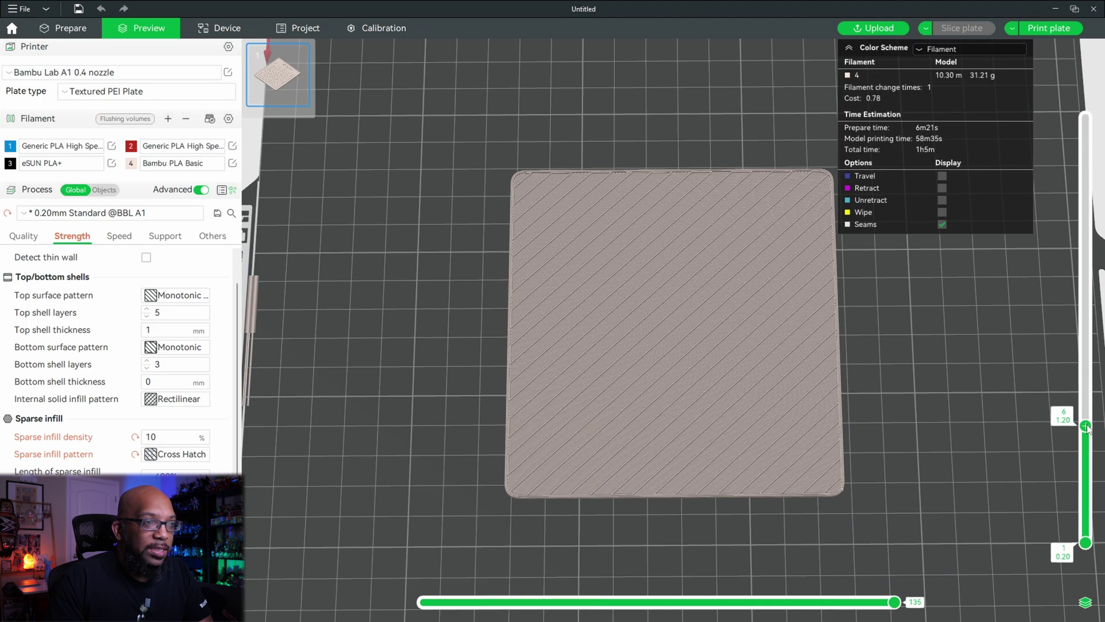
Inspect the upper layers' toolpaths and bring up the slider options at layer 16.
{"action": "left_click_drag", "start_coordinate": [1086, 427], "coordinate": [1092, 206]}
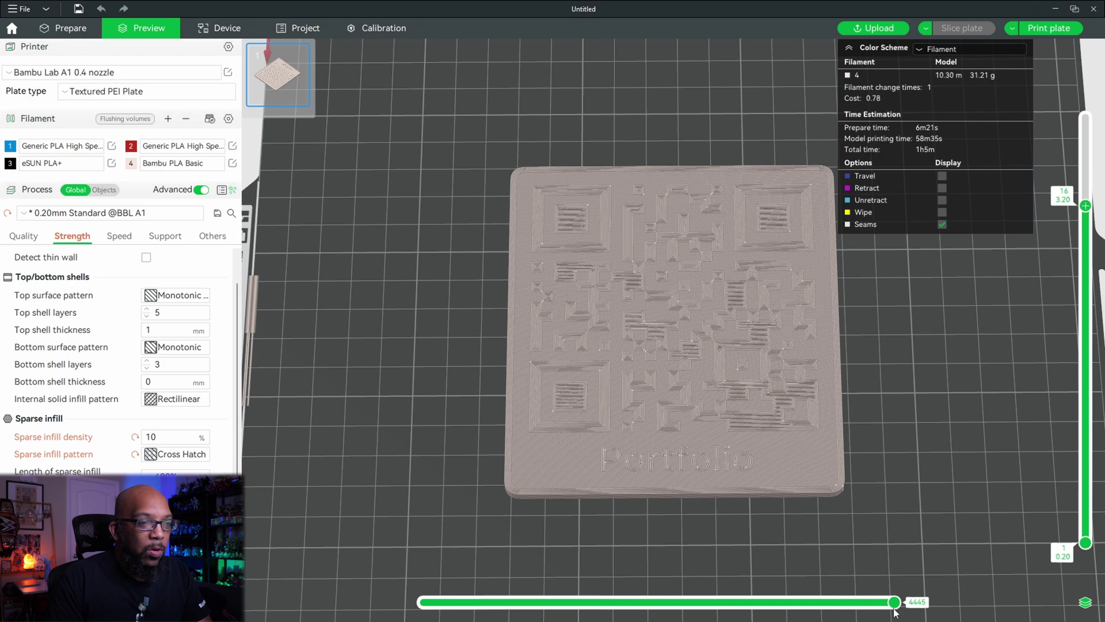
{"action": "mouse_move", "coordinate": [894, 609]}
{"action": "left_mouse_down"}
{"action": "mouse_move", "coordinate": [375, 613]}
{"action": "mouse_move", "coordinate": [653, 614]}
{"action": "left_mouse_up"}
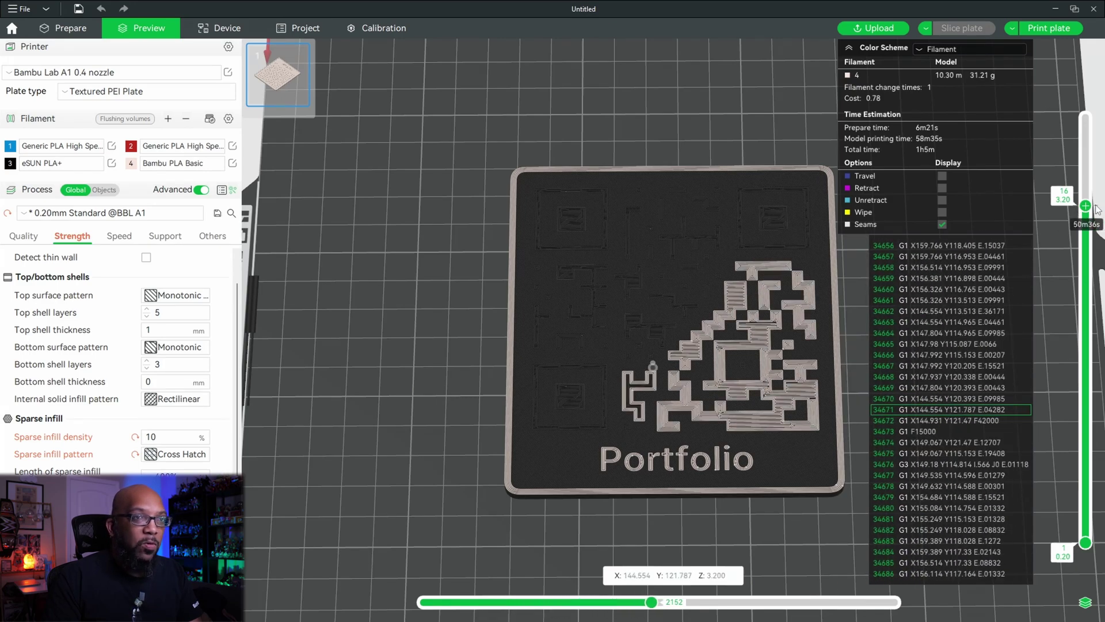
{"action": "left_click_drag", "start_coordinate": [1094, 206], "coordinate": [1087, 228]}
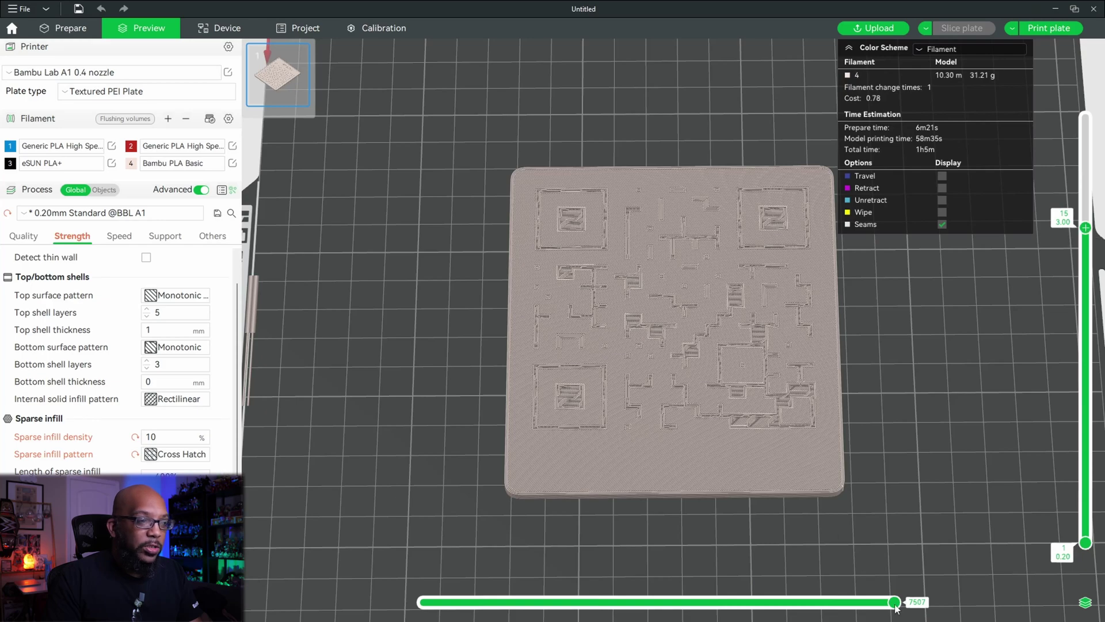
{"action": "mouse_move", "coordinate": [895, 603]}
{"action": "left_mouse_down"}
{"action": "mouse_move", "coordinate": [379, 615]}
{"action": "mouse_move", "coordinate": [552, 616]}
{"action": "mouse_move", "coordinate": [831, 579]}
{"action": "mouse_move", "coordinate": [922, 579]}
{"action": "left_mouse_up"}
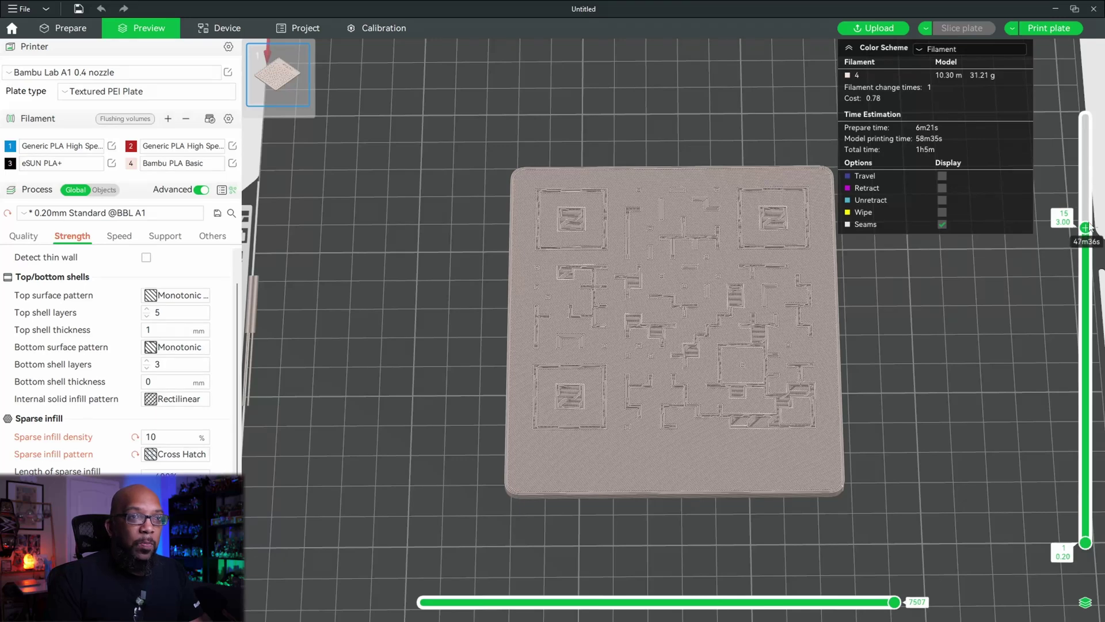
{"action": "scroll", "coordinate": [1087, 218], "scroll_direction": "up", "scroll_amount": 1}
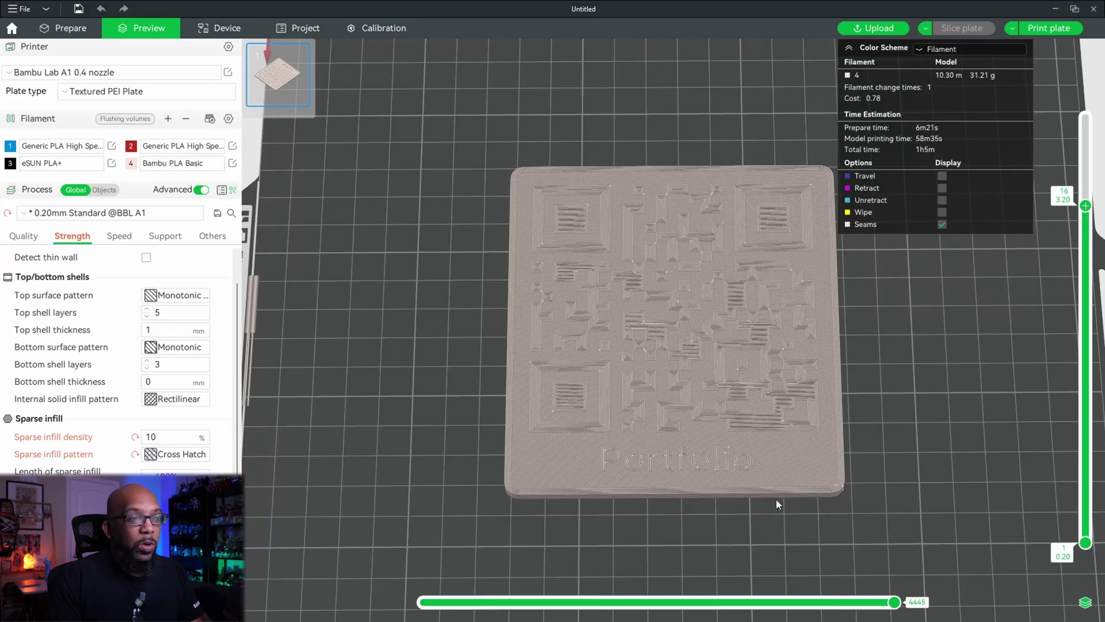
{"action": "right_click", "coordinate": [1086, 207]}
Change to Filament 3 (black) from layer 16 upward.
{"action": "mouse_move", "coordinate": [1055, 268]}
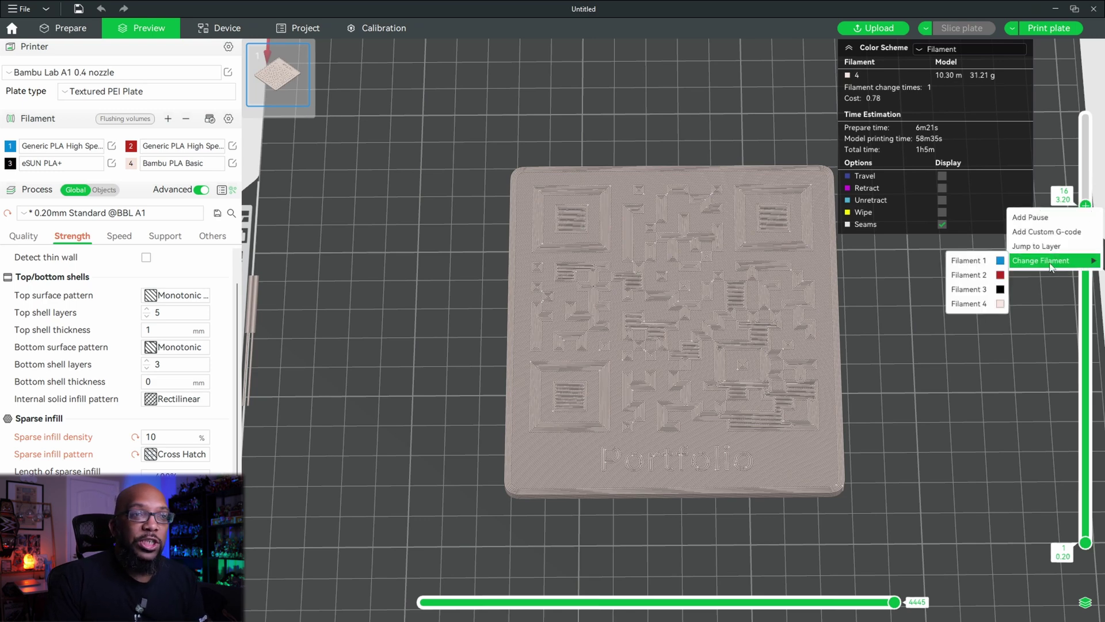
{"action": "left_click", "coordinate": [971, 289]}
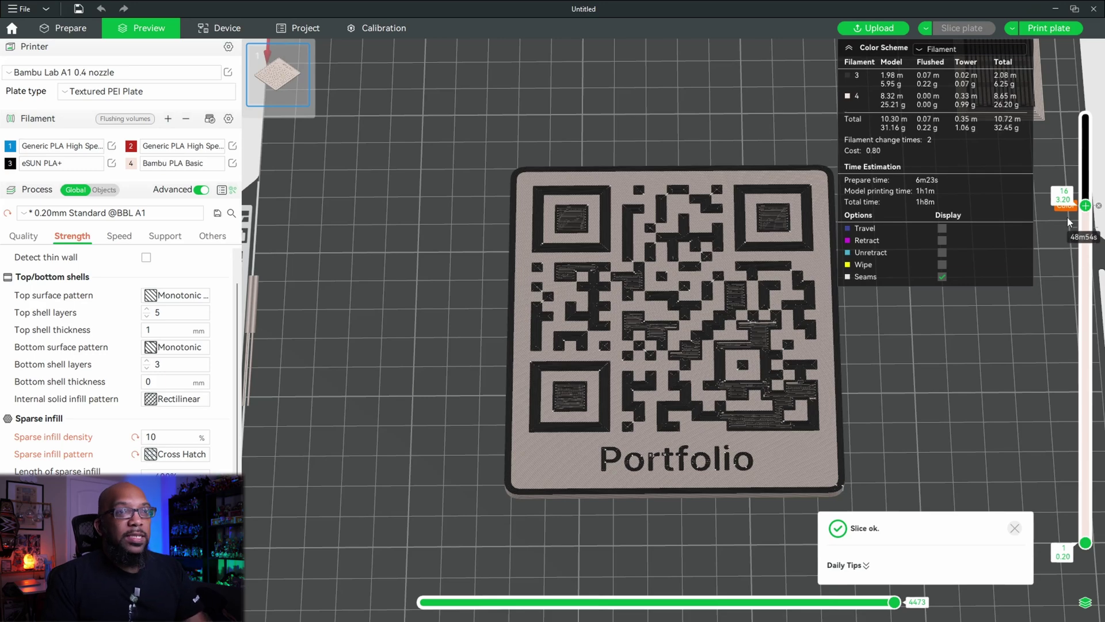
{"action": "scroll", "coordinate": [816, 361], "scroll_direction": "down", "scroll_amount": 5}
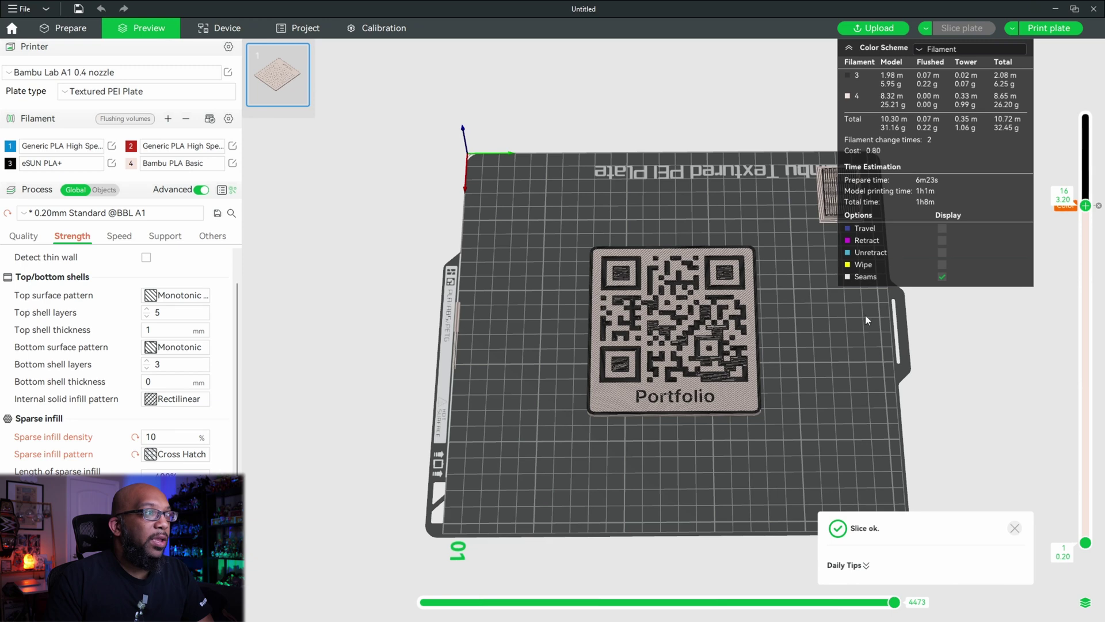
{"action": "mouse_move", "coordinate": [1062, 208]}
{"action": "left_click_drag", "start_coordinate": [1086, 209], "coordinate": [1087, 84]}
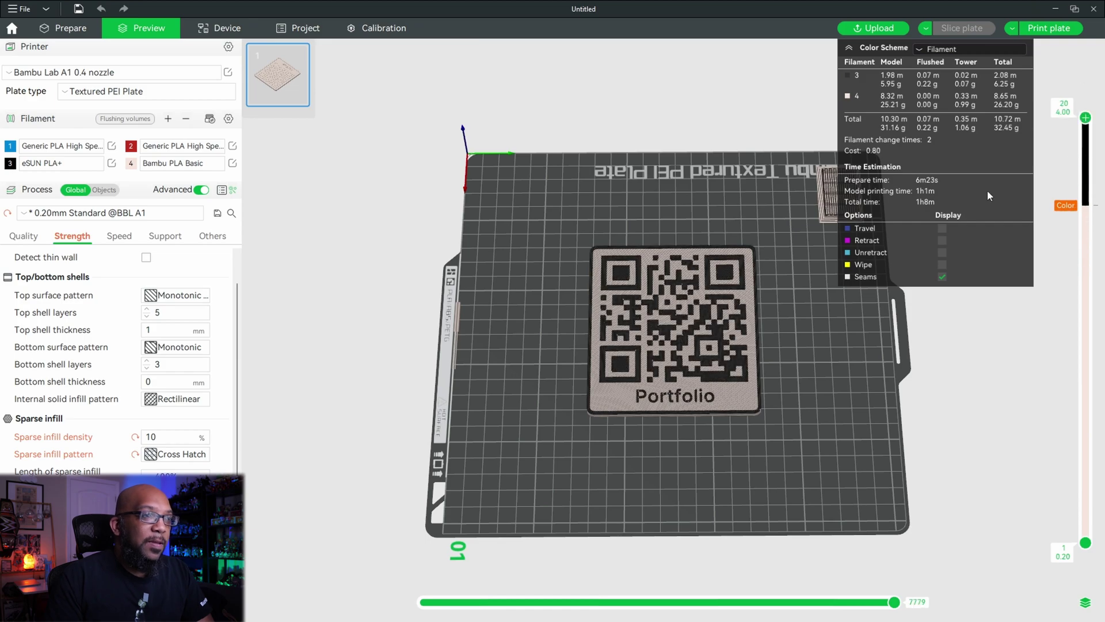
{"action": "scroll", "coordinate": [829, 414], "scroll_direction": "up", "scroll_amount": 5}
{"action": "mouse_move", "coordinate": [842, 437]}
{"action": "left_mouse_down"}
{"action": "mouse_move", "coordinate": [804, 434]}
{"action": "mouse_move", "coordinate": [828, 440]}
{"action": "left_mouse_up"}
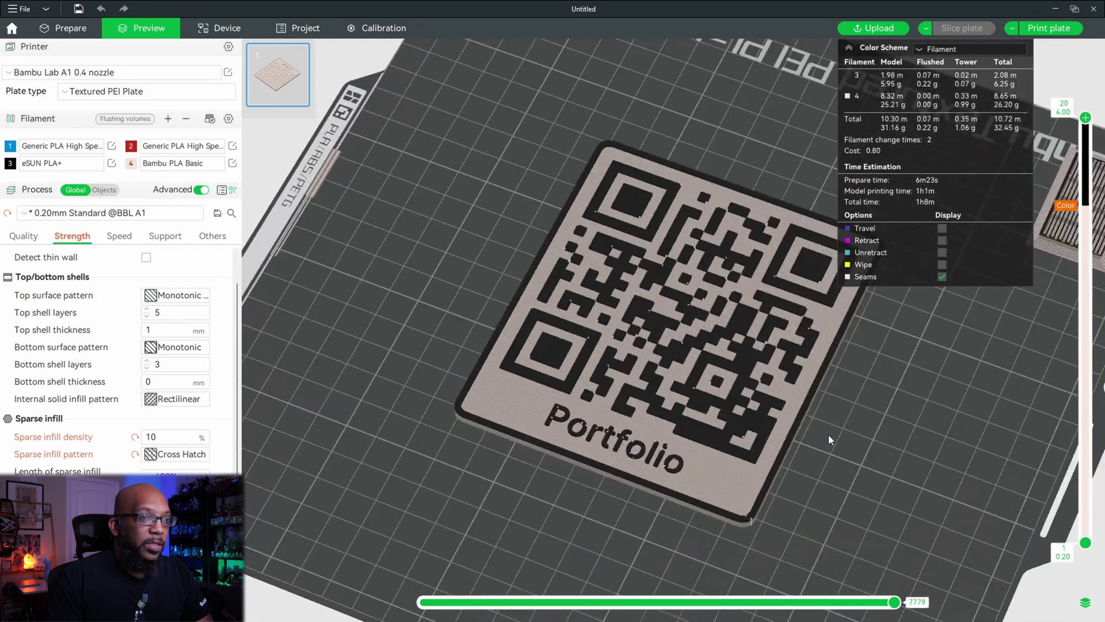
{"action": "scroll", "coordinate": [806, 411], "scroll_direction": "down", "scroll_amount": 3}
{"action": "scroll", "coordinate": [813, 419], "scroll_direction": "up", "scroll_amount": 4}
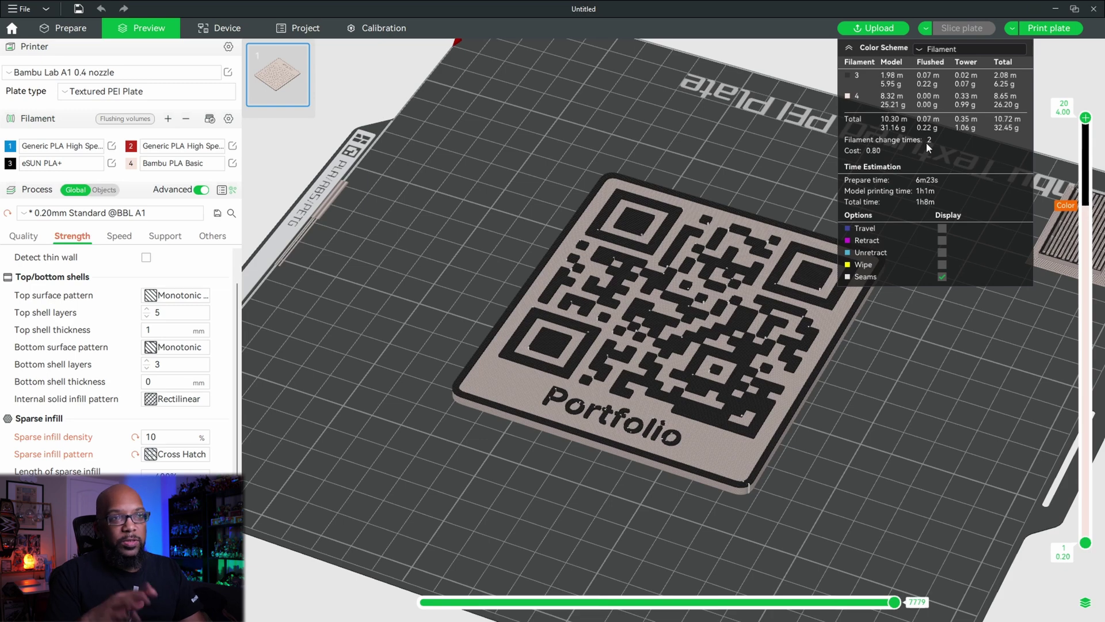
{"action": "scroll", "coordinate": [744, 379], "scroll_direction": "down", "scroll_amount": 5}
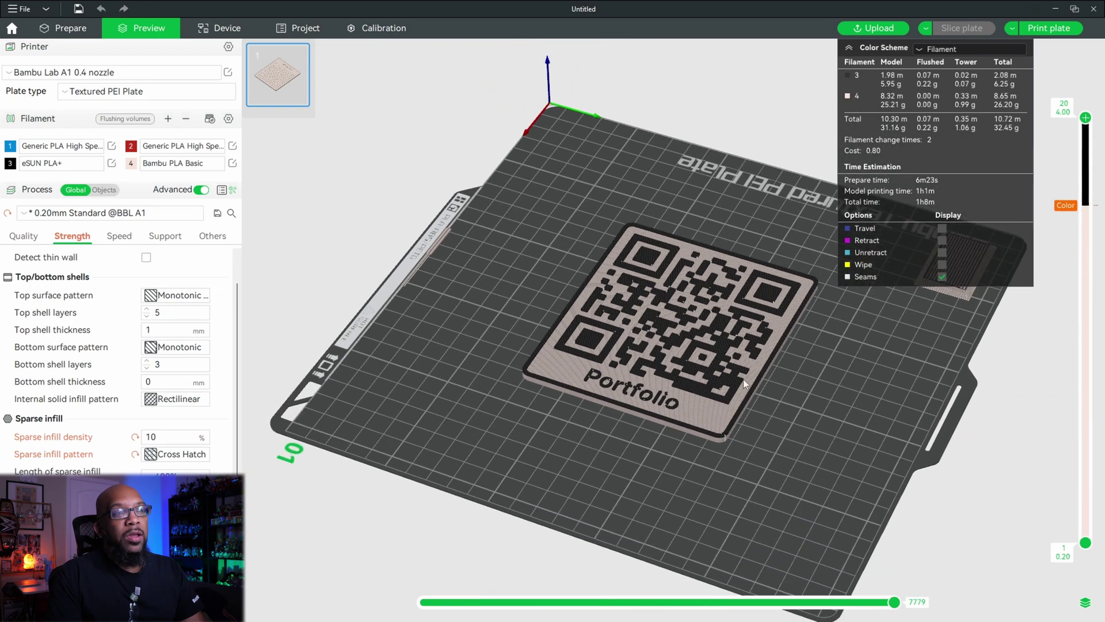
{"action": "left_click_drag", "start_coordinate": [709, 464], "coordinate": [726, 468]}
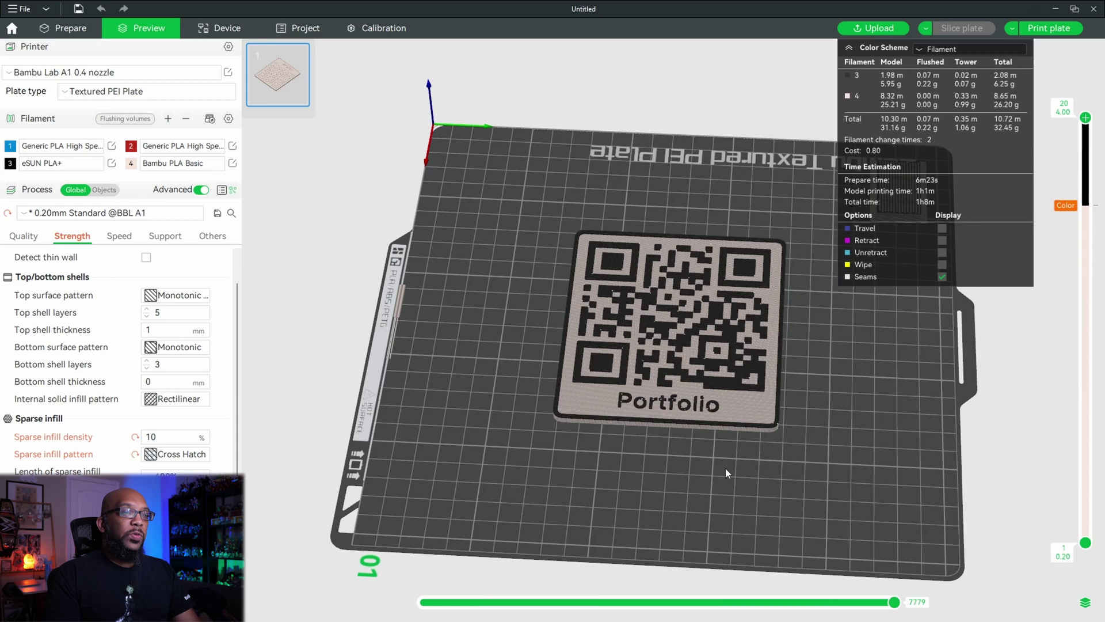
{"action": "scroll", "coordinate": [719, 449], "scroll_direction": "down", "scroll_amount": 2}
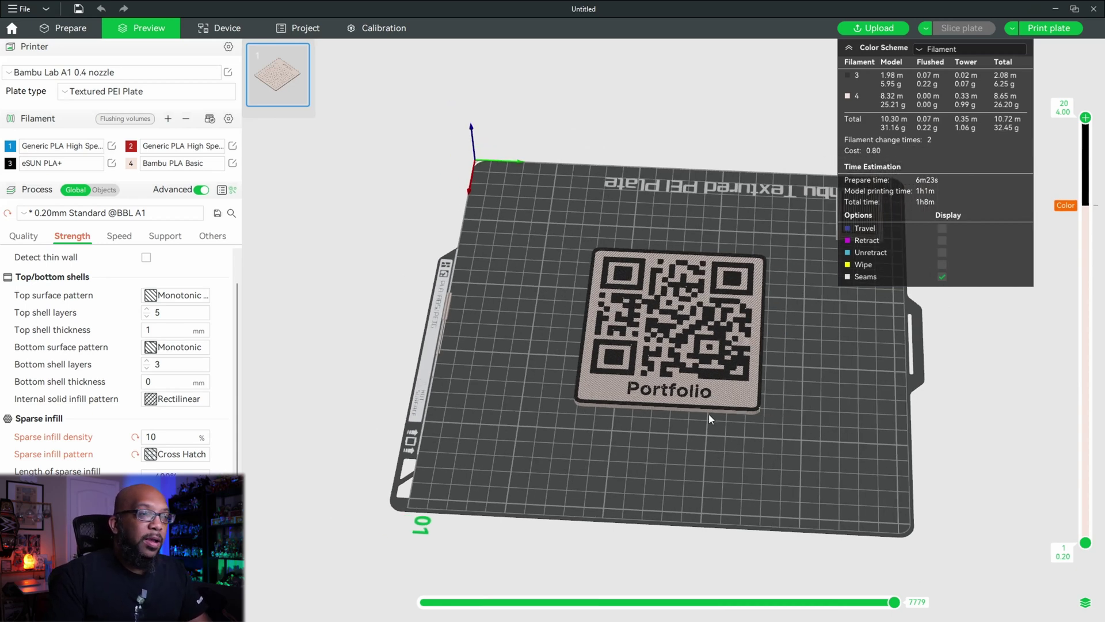